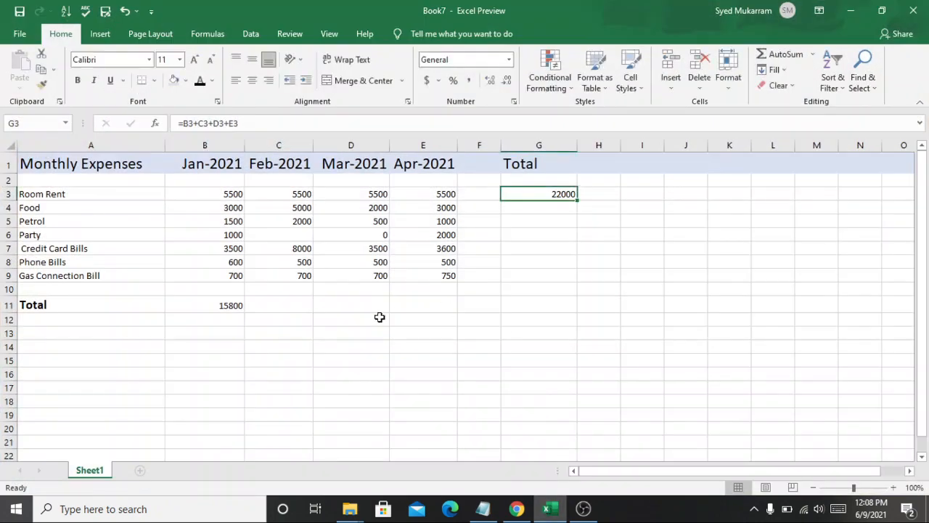
Step: Examine the monthly expense values and the Jan-2021 total formula in B11
left_click(378, 321)
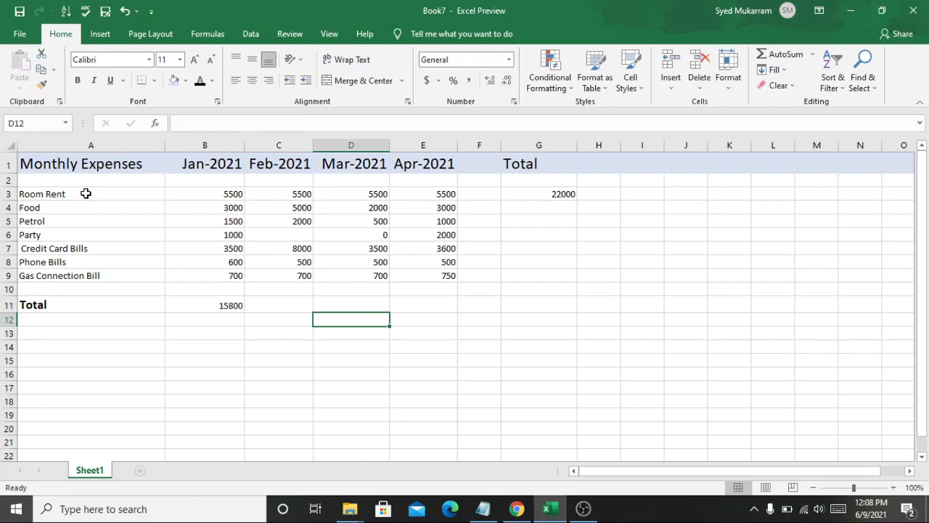
left_click_drag(86, 194, 67, 276)
left_click(196, 169)
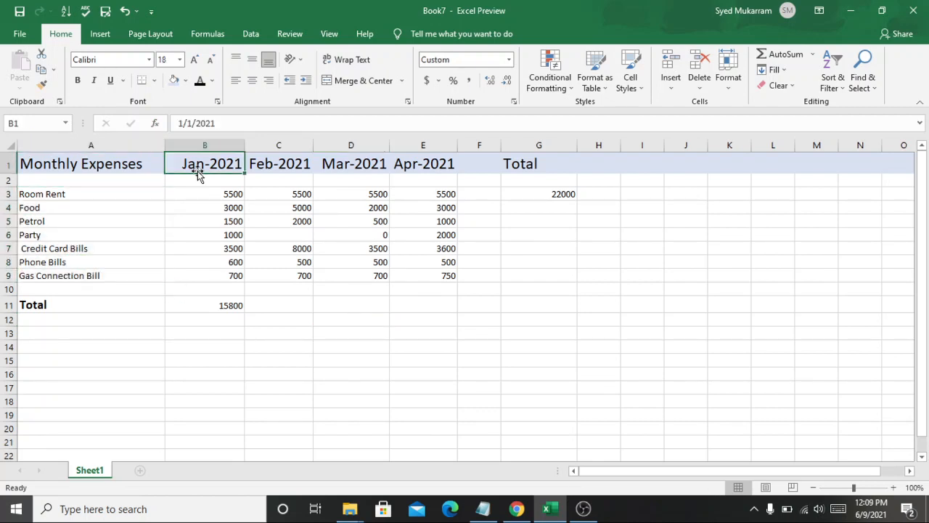
left_click_drag(230, 195, 236, 269)
left_click(101, 309)
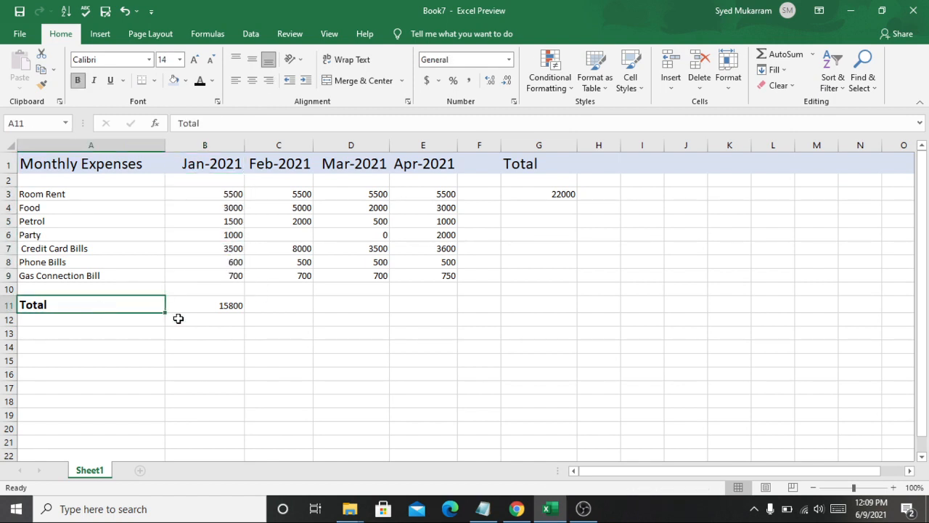
left_click(212, 317)
left_click(232, 308)
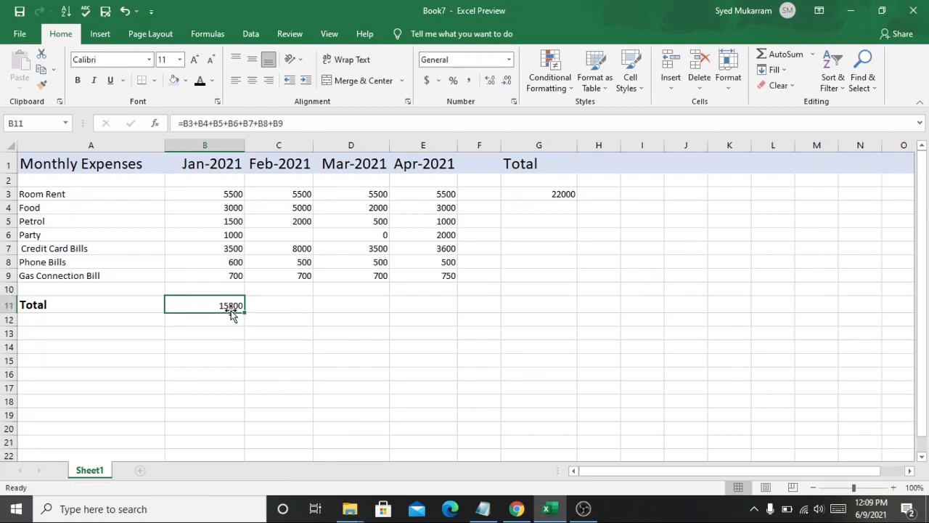
double_click(209, 302)
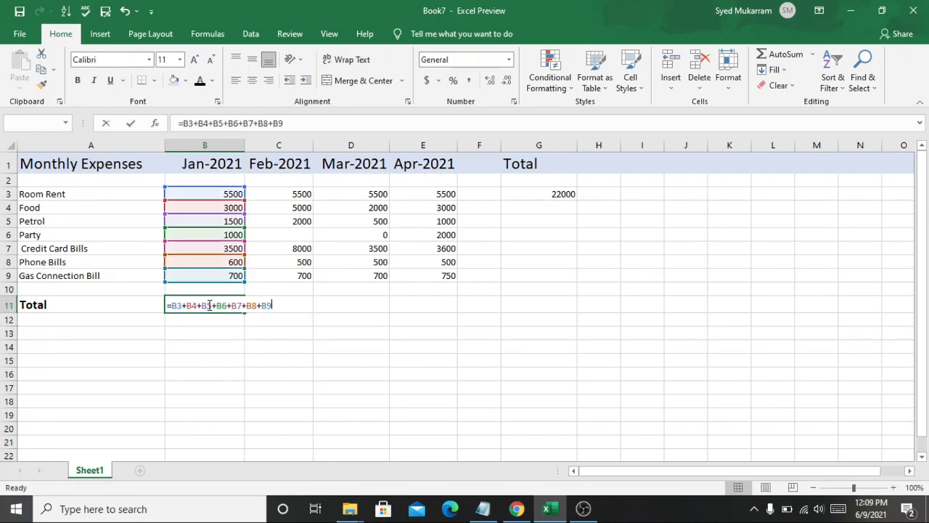
left_click(482, 238)
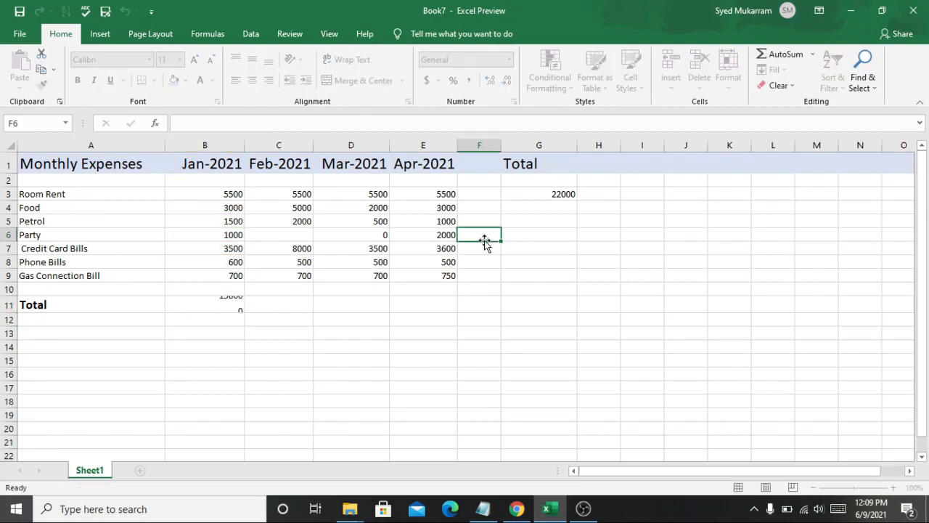
Step: Inspect the row total formula in G3 and the Jan-2021 total formula in B11 without changing them
left_click(557, 195)
double_click(557, 195)
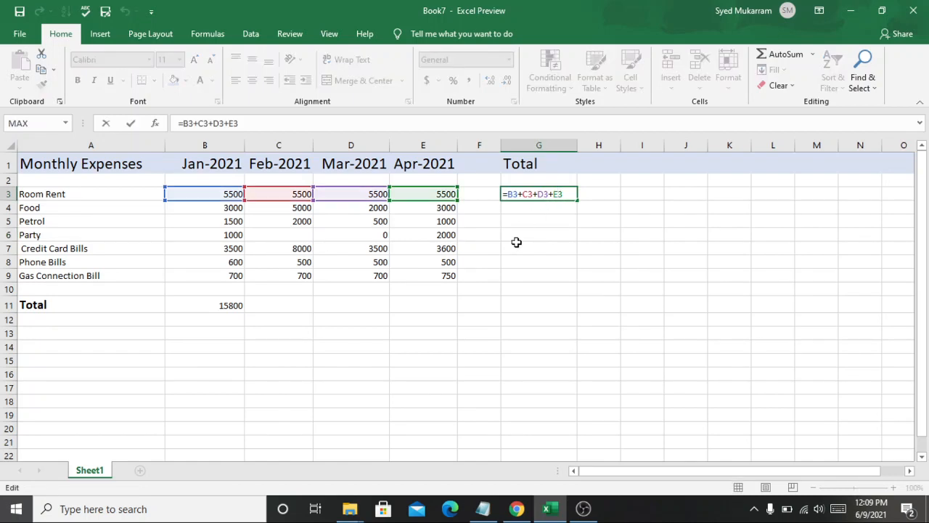
left_click(511, 286)
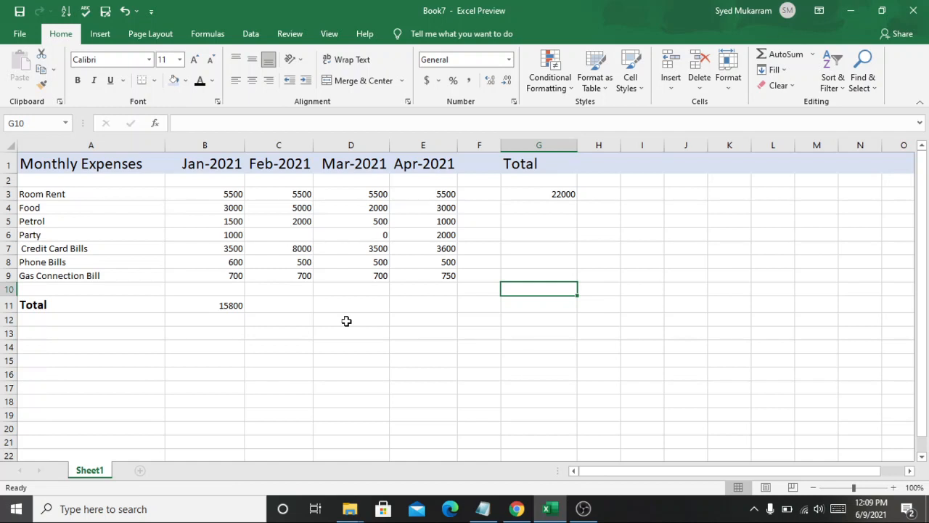
left_click(272, 304)
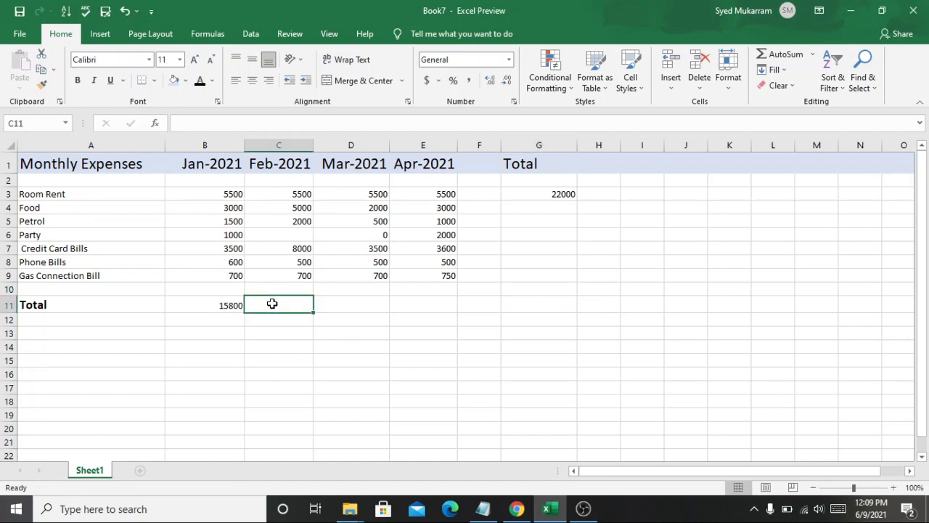
left_click(230, 303)
left_click(284, 305)
double_click(216, 304)
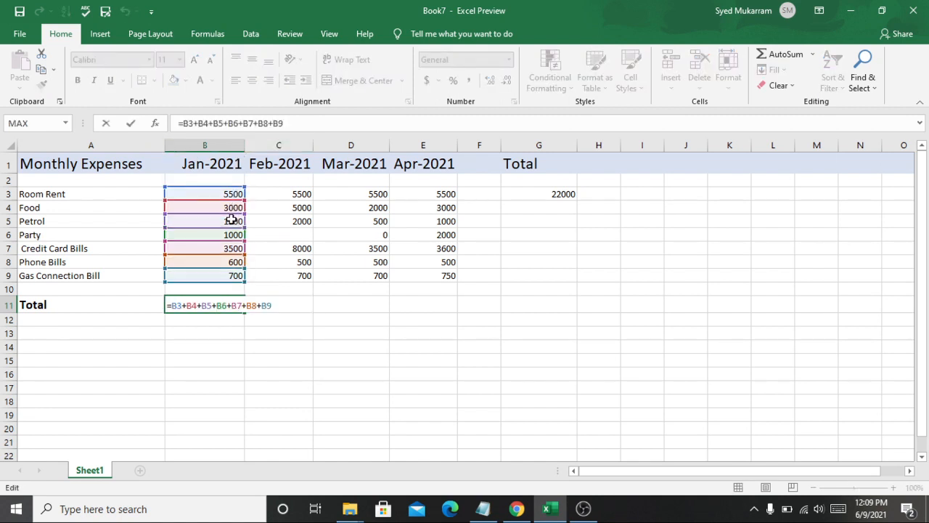
left_click(254, 324)
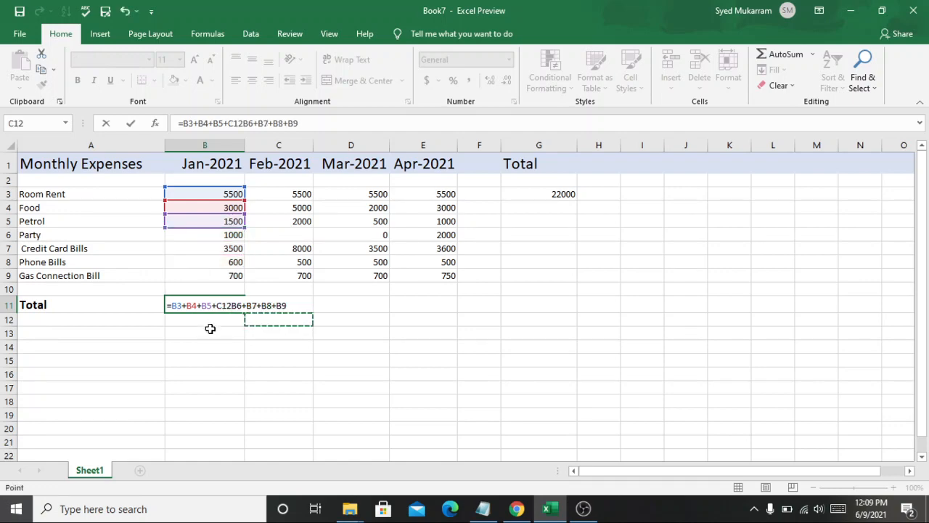
left_click(187, 352)
key("Escape")
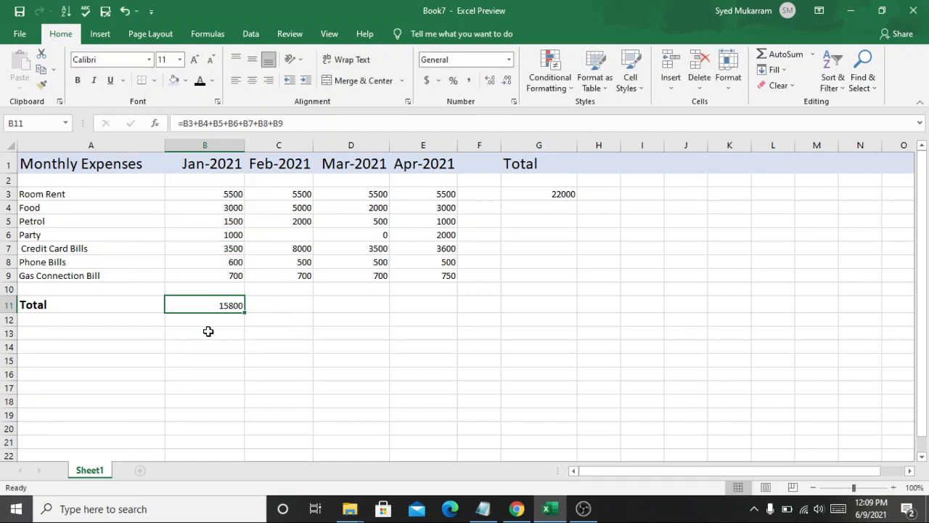
Step: Copy the Jan-2021 total formula from B11 and paste it into the Total row for Feb, Mar and Apr-2021
key("ctrl+c")
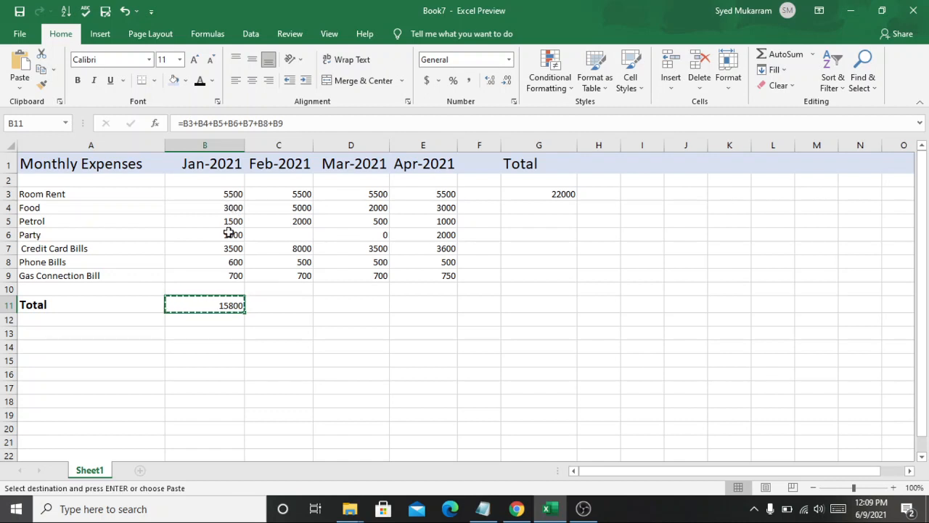
left_click(275, 308)
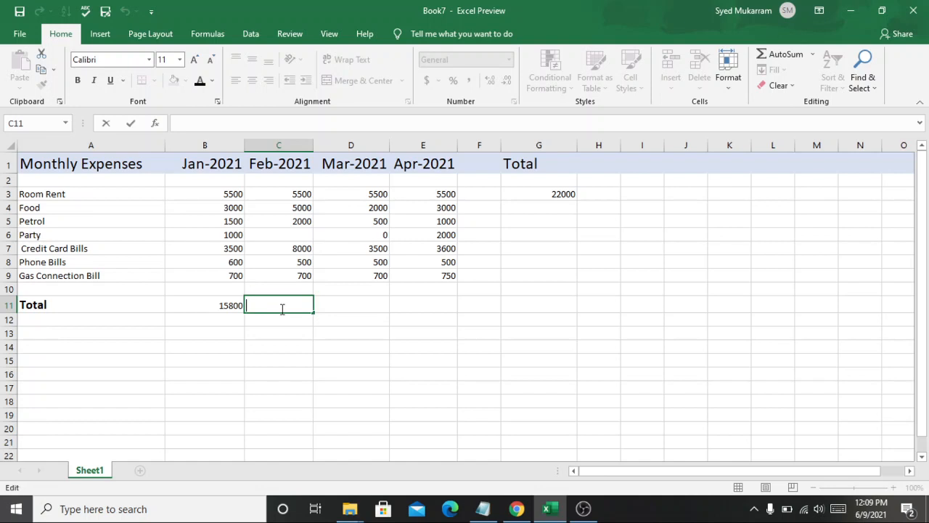
left_click(342, 306)
left_click(234, 309)
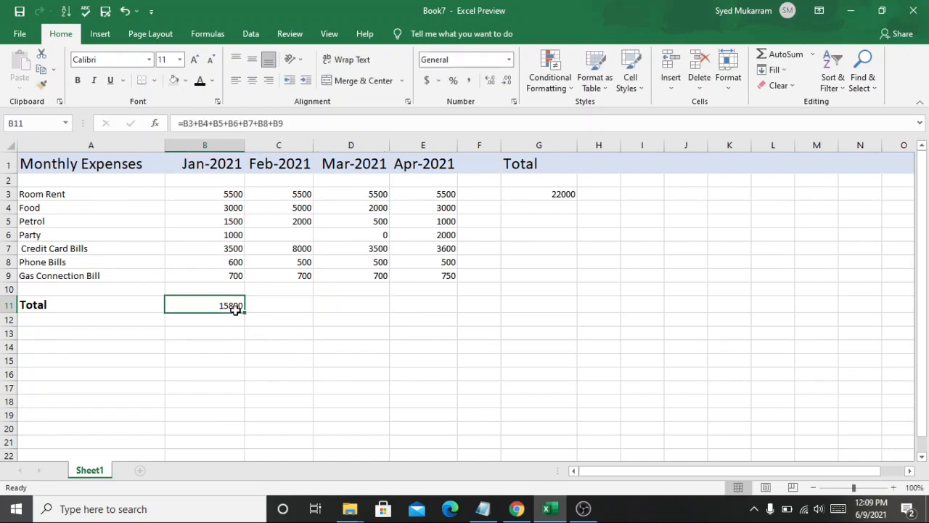
key("ctrl+c")
left_click(274, 304)
key("ctrl+v")
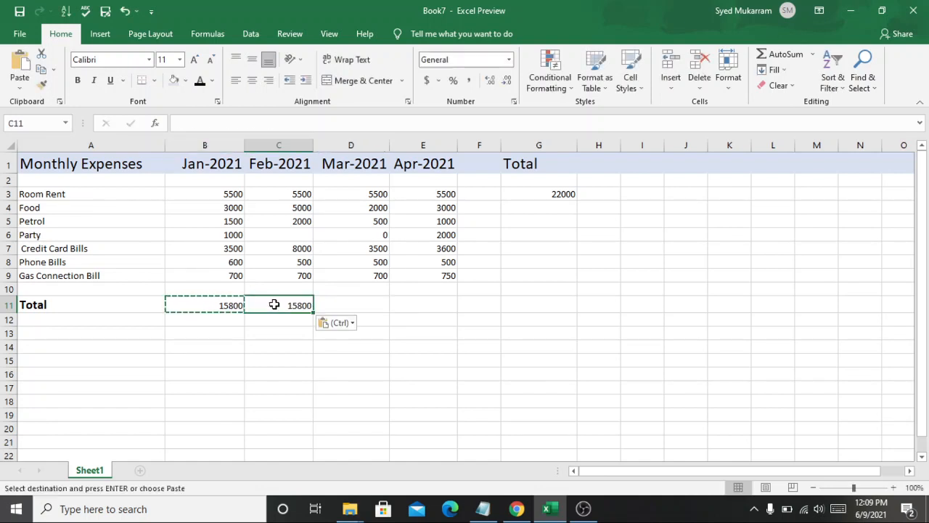
left_click(352, 305)
key("ctrl+v")
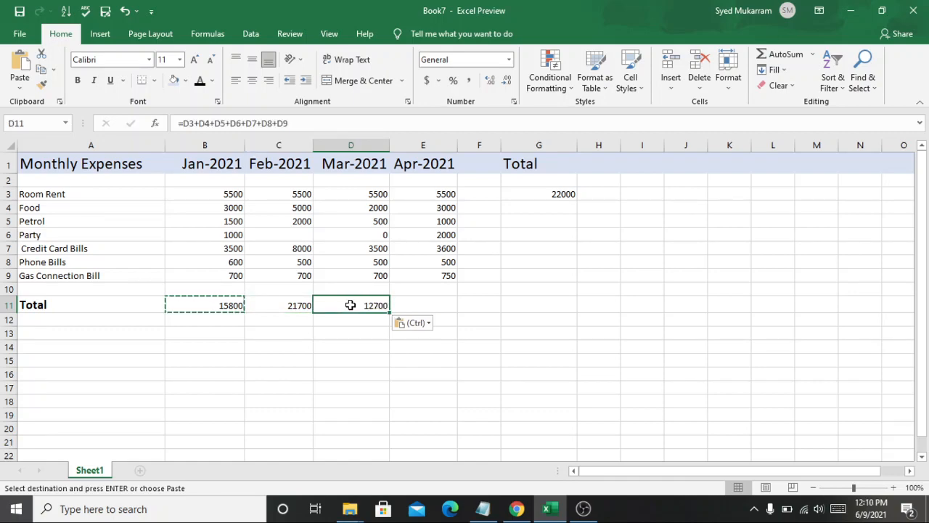
left_click(412, 304)
key("ctrl+v")
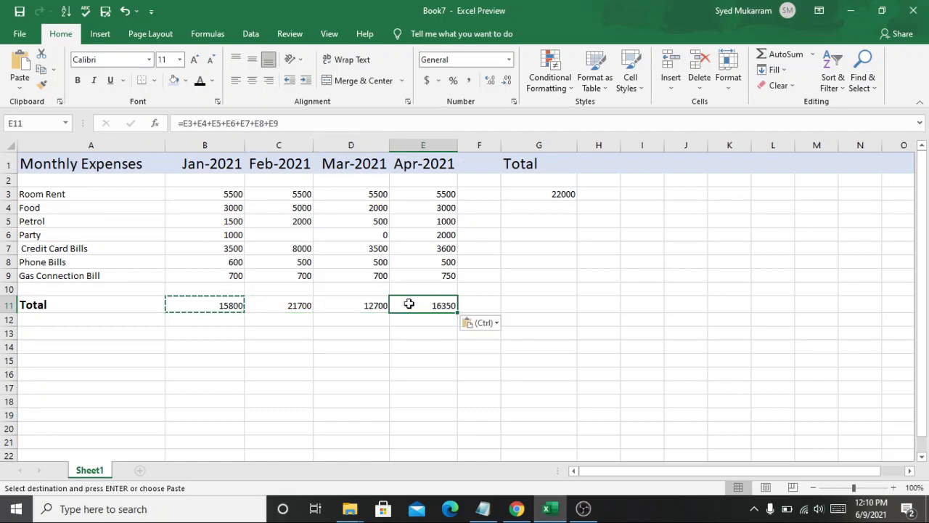
Step: Inspect the pasted formulas in the Total row for each month
left_click(387, 343)
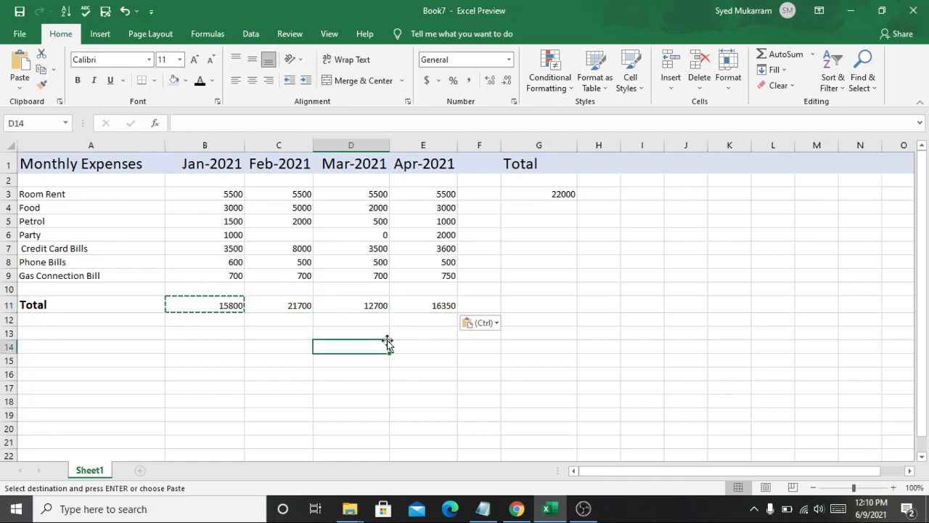
left_click(234, 342)
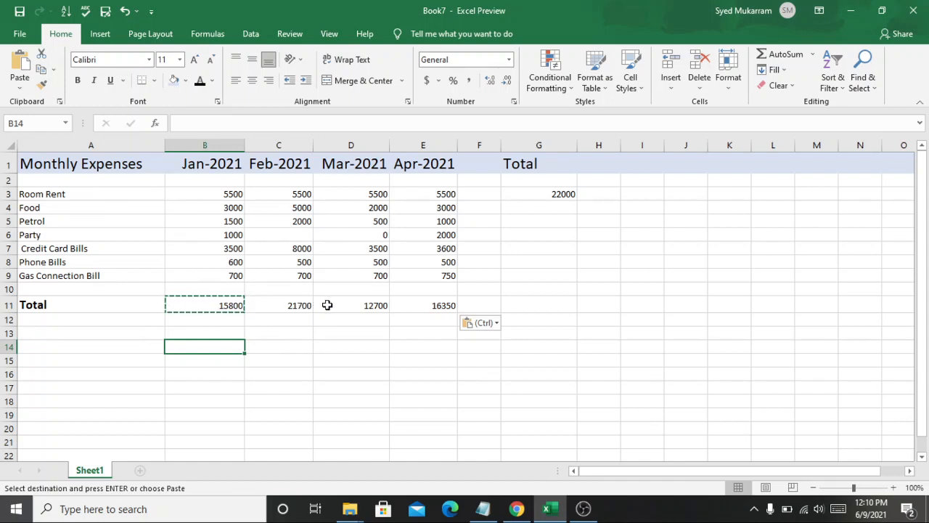
left_click(445, 311)
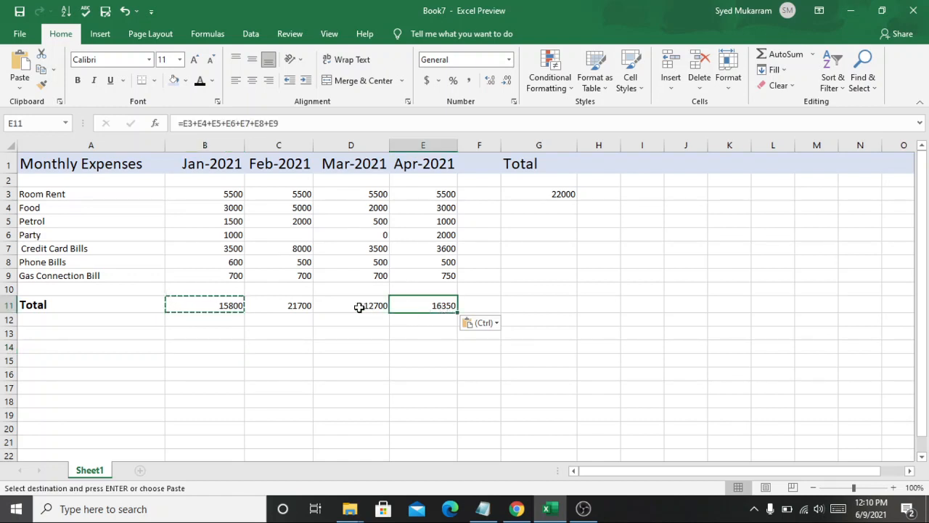
left_click(284, 307)
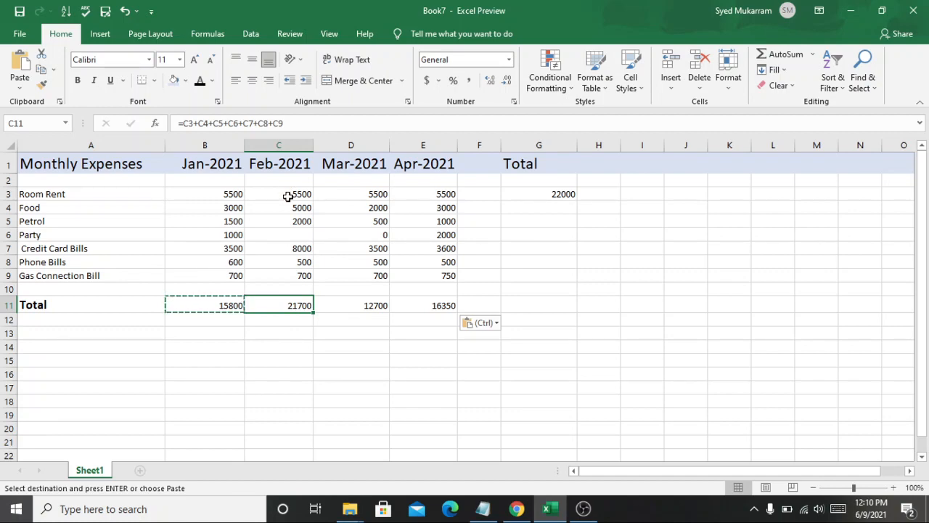
left_click(365, 364)
type(",")
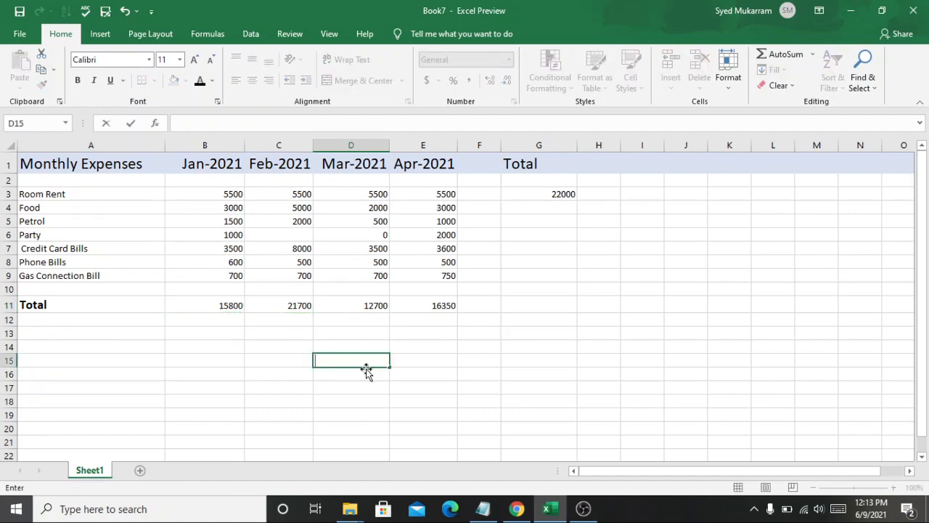
left_click(292, 235)
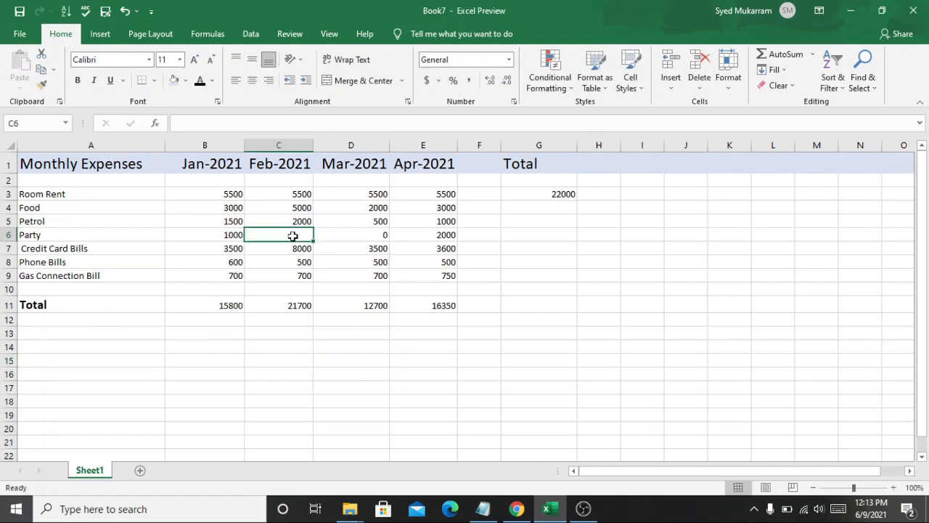
left_click(227, 306)
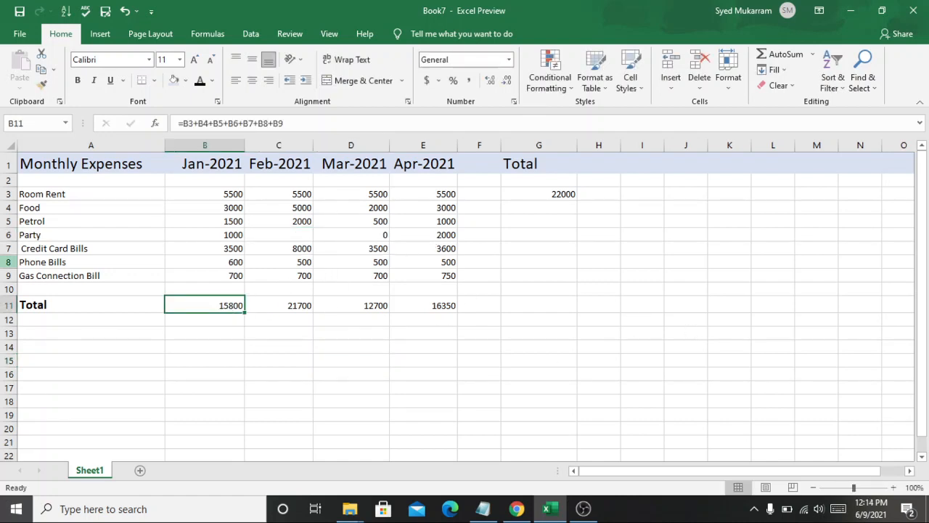
left_click(275, 303)
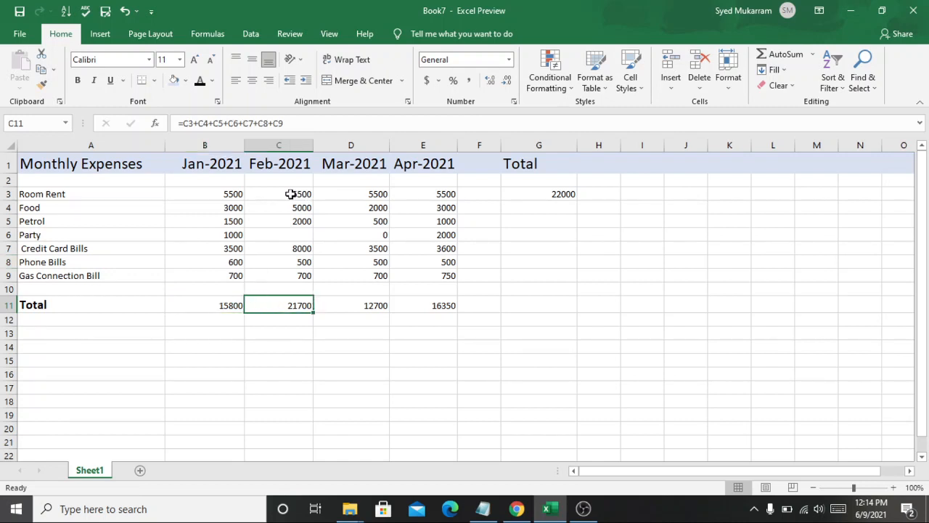
Step: Select each month's expense column to compare its status-bar sum with the Total row
left_click_drag(291, 194, 307, 273)
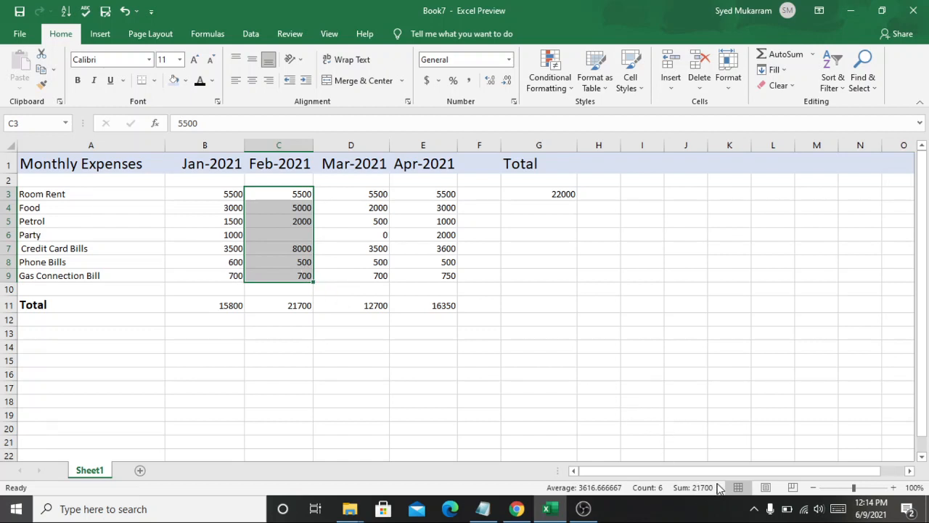
left_click_drag(421, 356, 356, 199)
left_click_drag(352, 398, 385, 278)
left_click(520, 317)
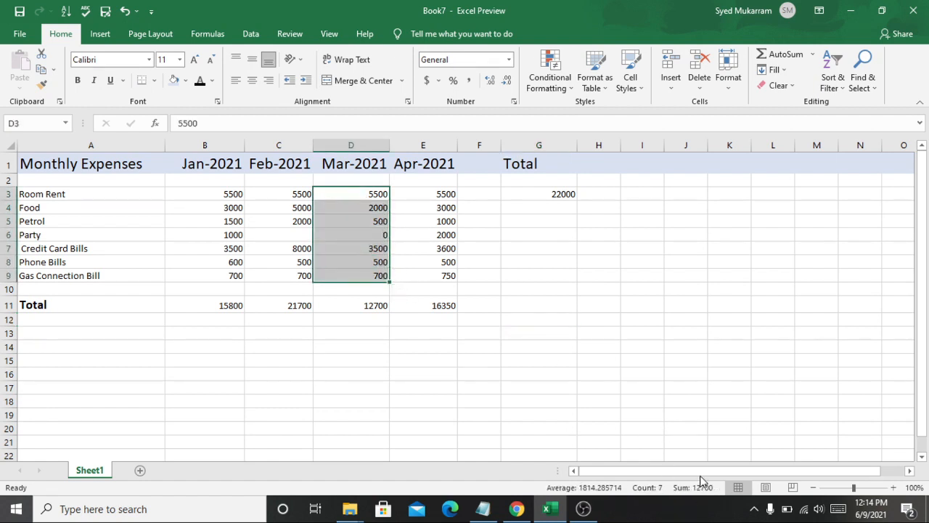
left_click(518, 319)
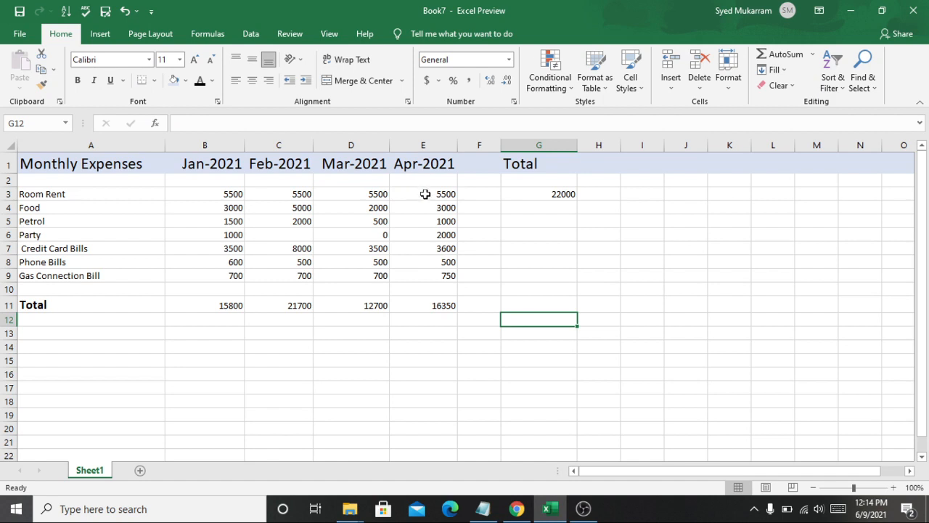
left_click_drag(423, 191, 449, 286)
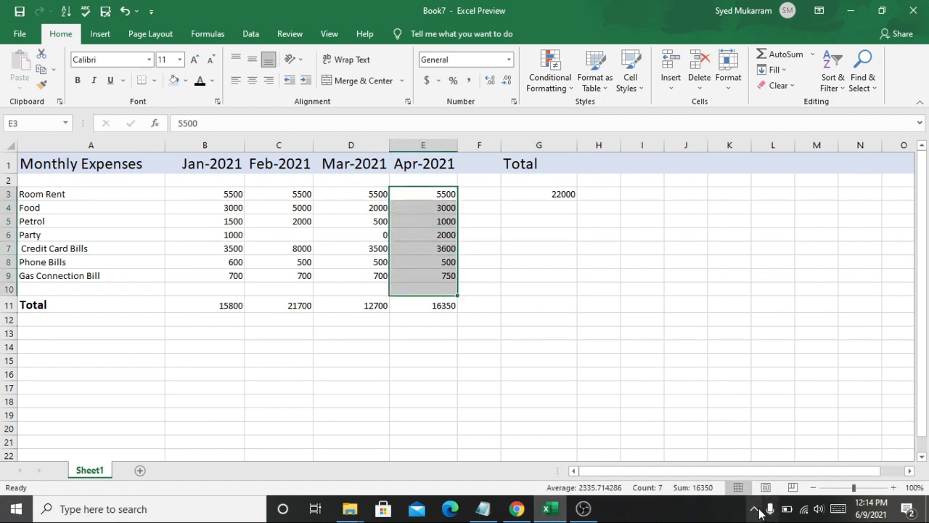
left_click(756, 509)
left_click(757, 509)
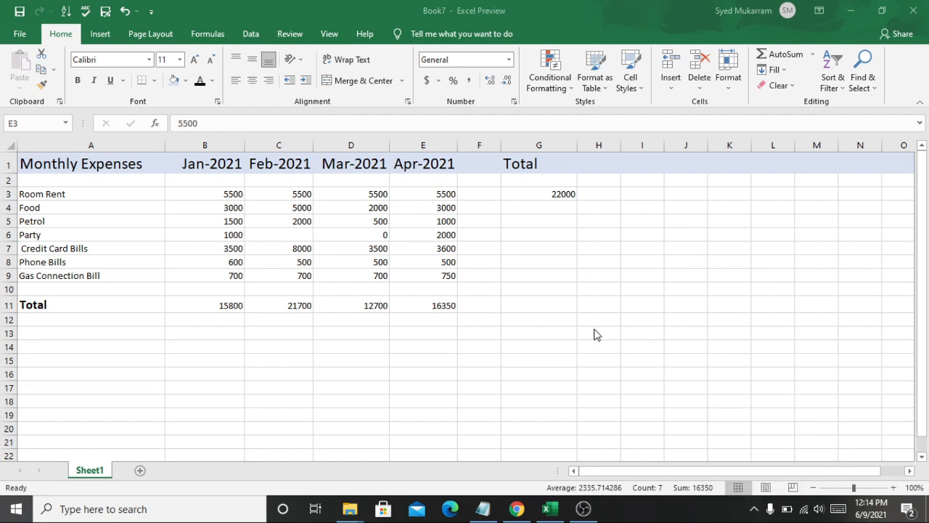
left_click(408, 330)
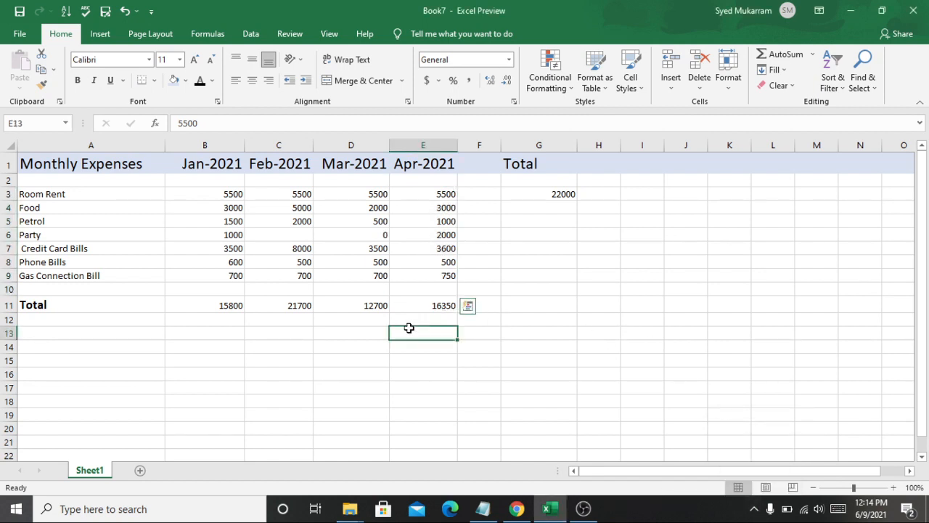
Step: Inspect the Jan-2021 total formula in B11 and its referenced expense cells, leaving it unchanged
left_click(219, 306)
left_click(235, 360)
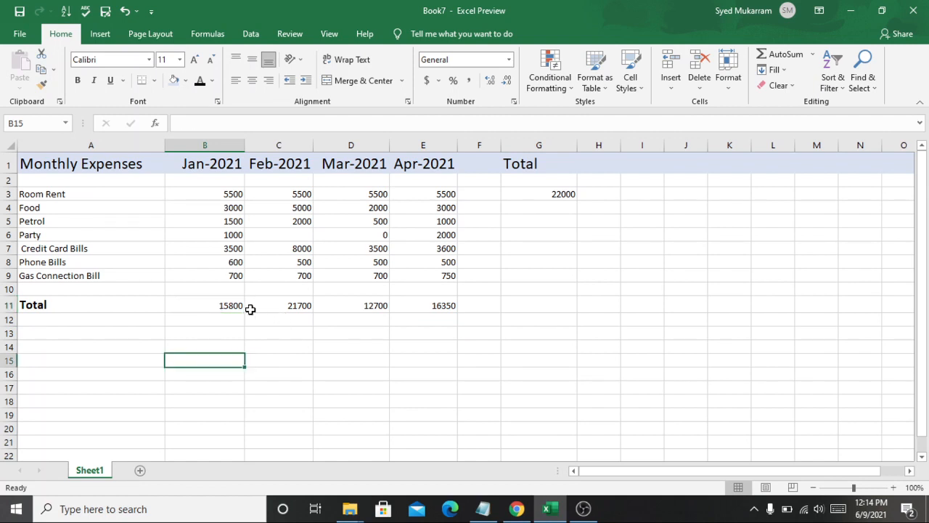
left_click(213, 305)
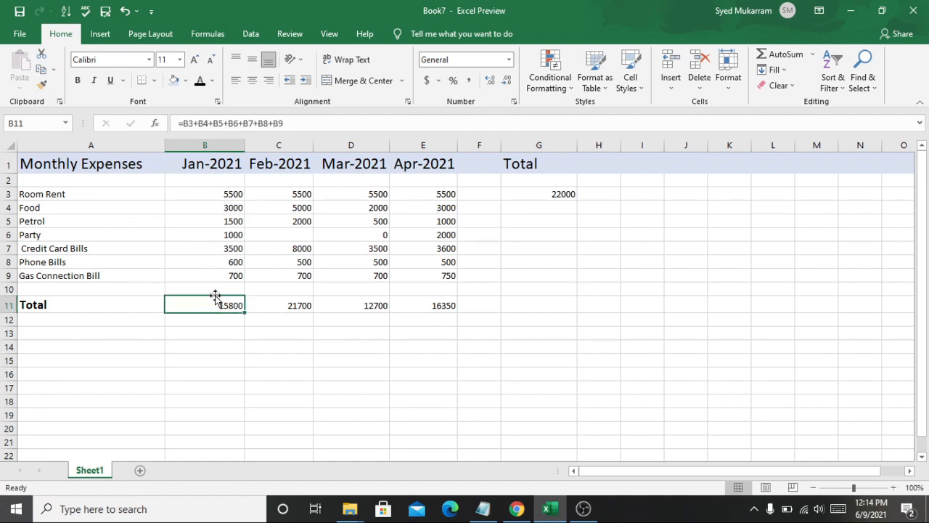
left_click_drag(215, 195, 225, 278)
double_click(201, 305)
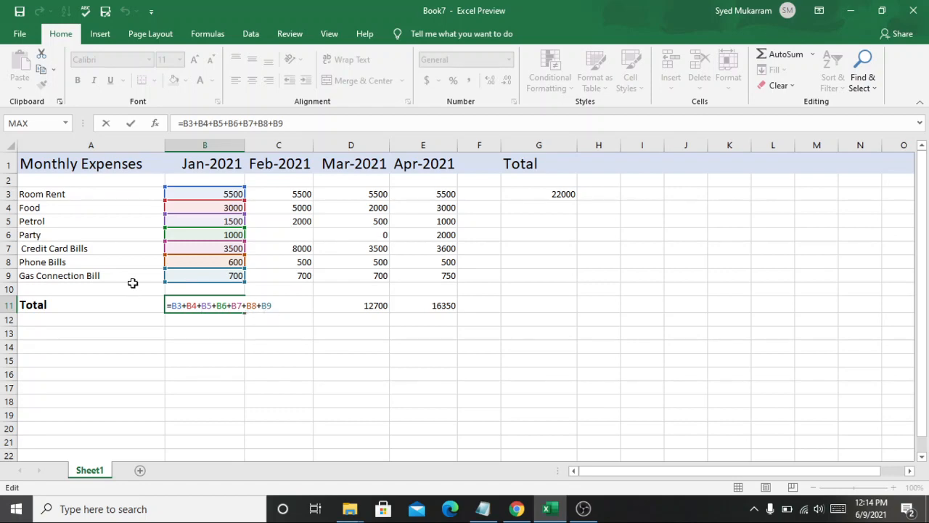
left_click(204, 322)
left_click(241, 359)
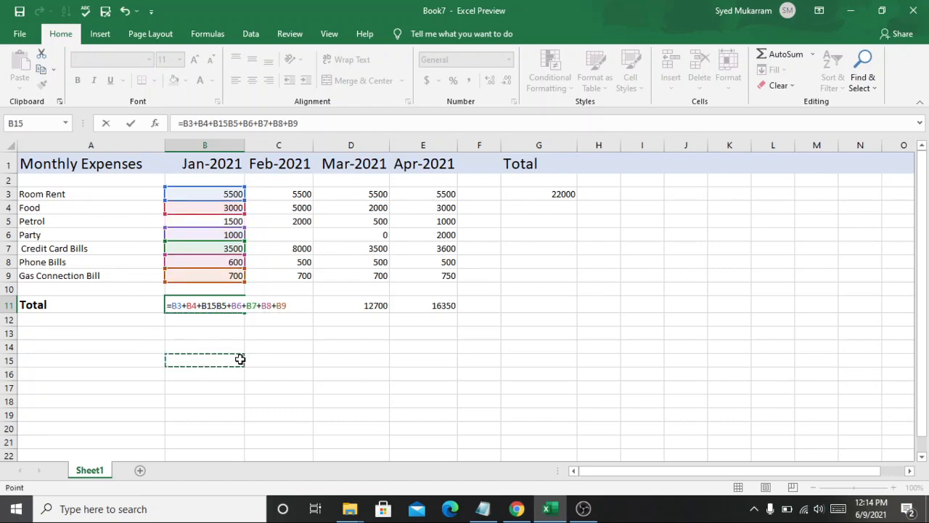
key("Escape")
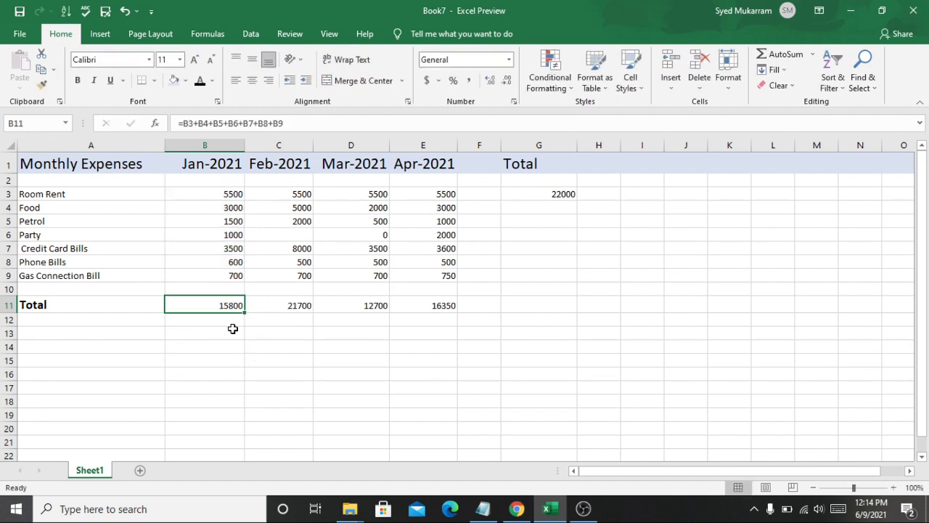
Step: Inspect the pasted total formulas for Feb-2021, Mar-2021 and Apr-2021 in the Total row without changing them
double_click(290, 308)
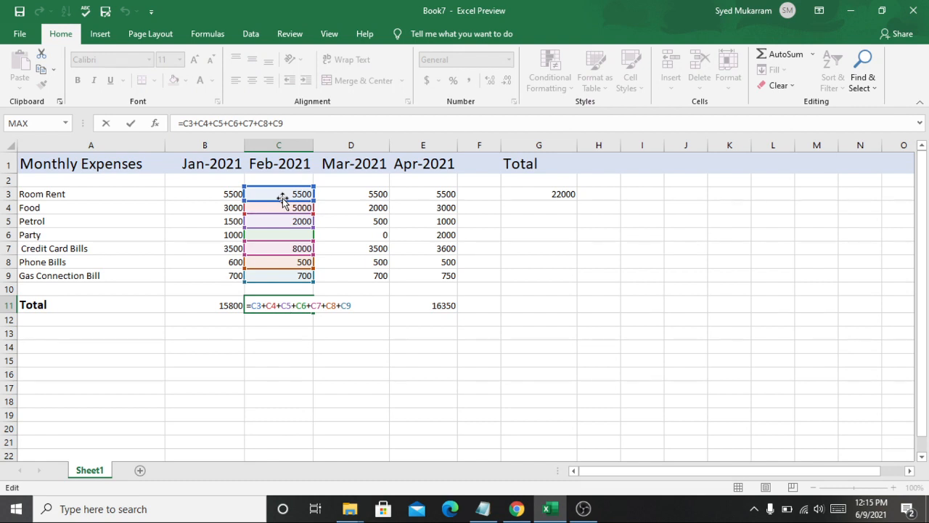
left_click(307, 373)
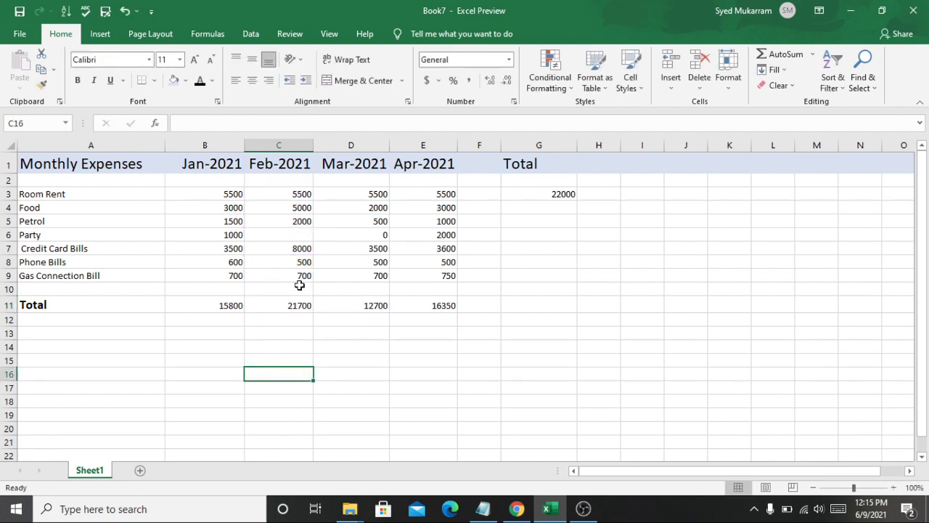
left_click(350, 305)
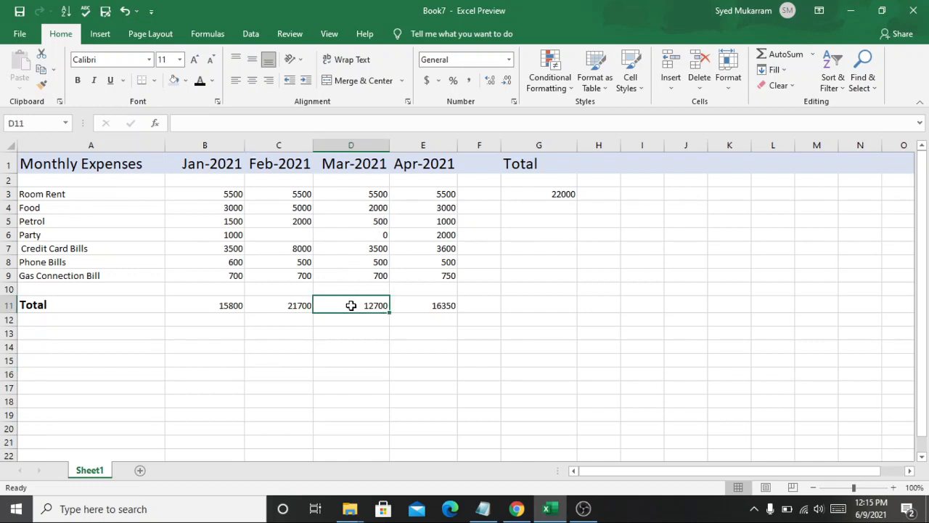
double_click(351, 305)
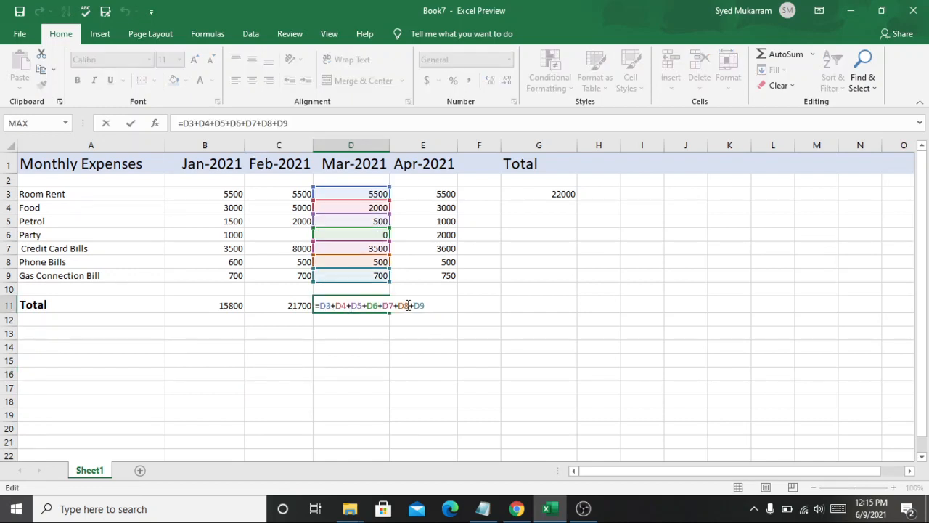
left_click(428, 351)
key("Escape")
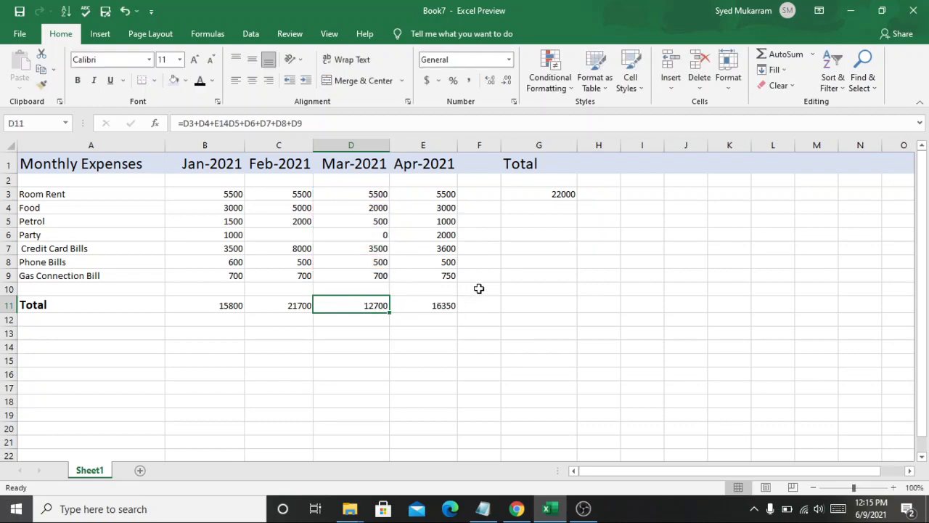
left_click(449, 305)
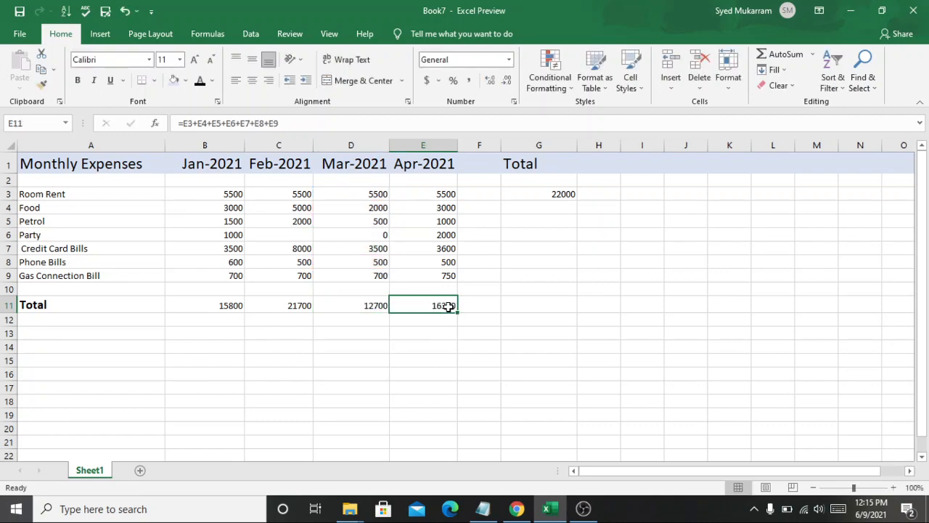
double_click(449, 306)
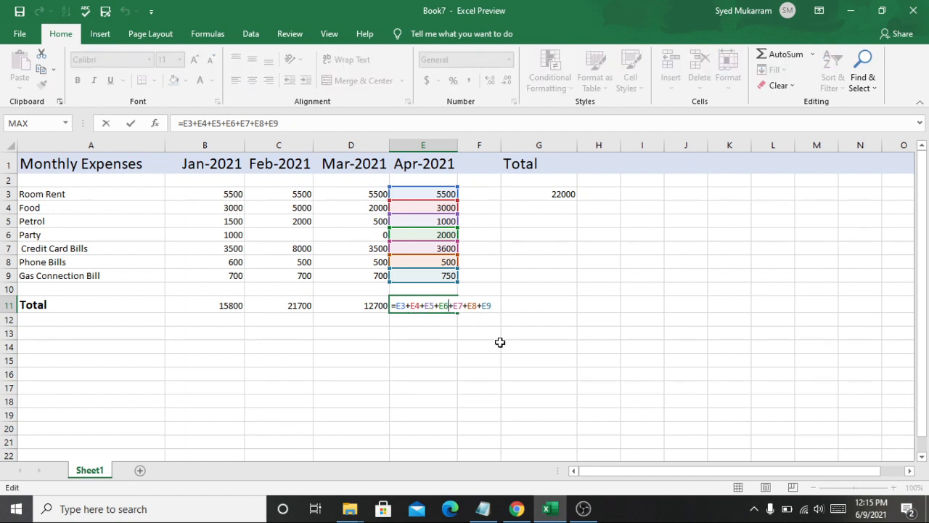
left_click(500, 346)
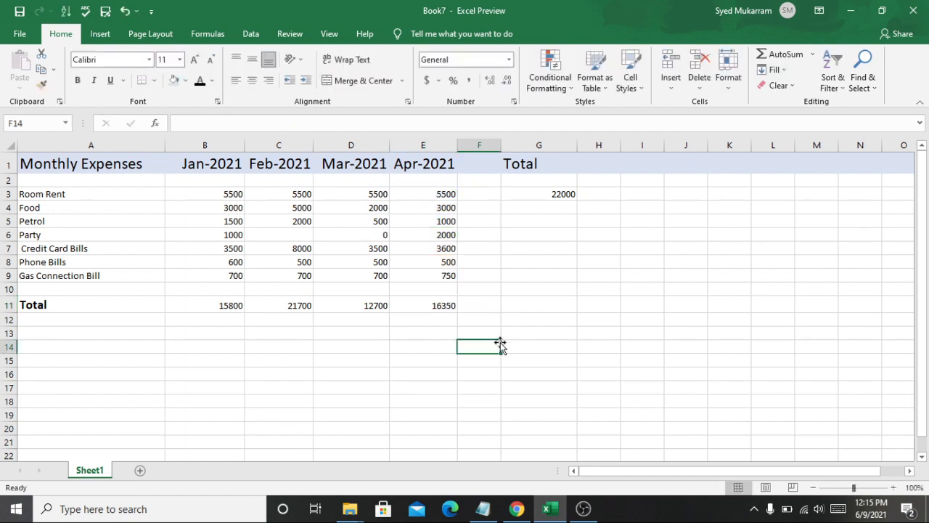
Step: Copy the Room Rent row total formula from G3 and paste it into G4 through G9 and the Total row cell G11
left_click(549, 213)
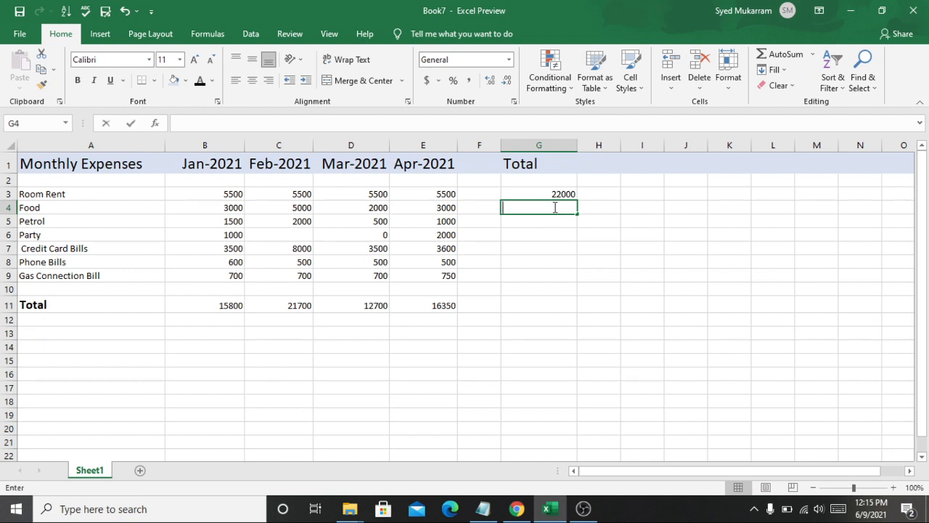
double_click(555, 195)
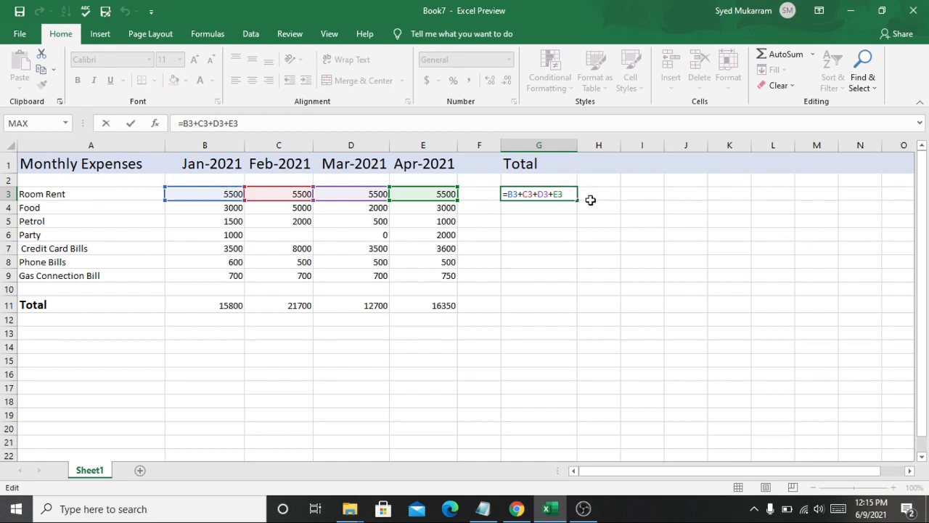
key("ctrl+Return")
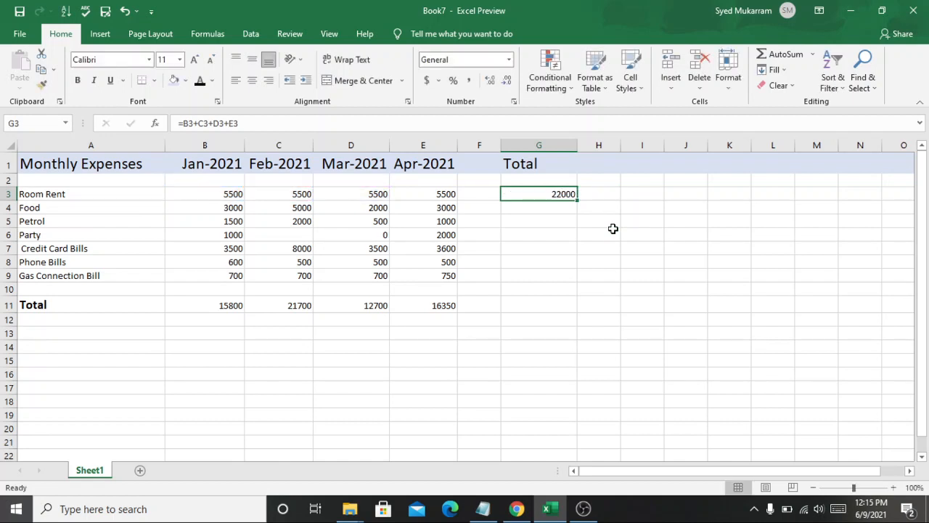
key("ctrl+c")
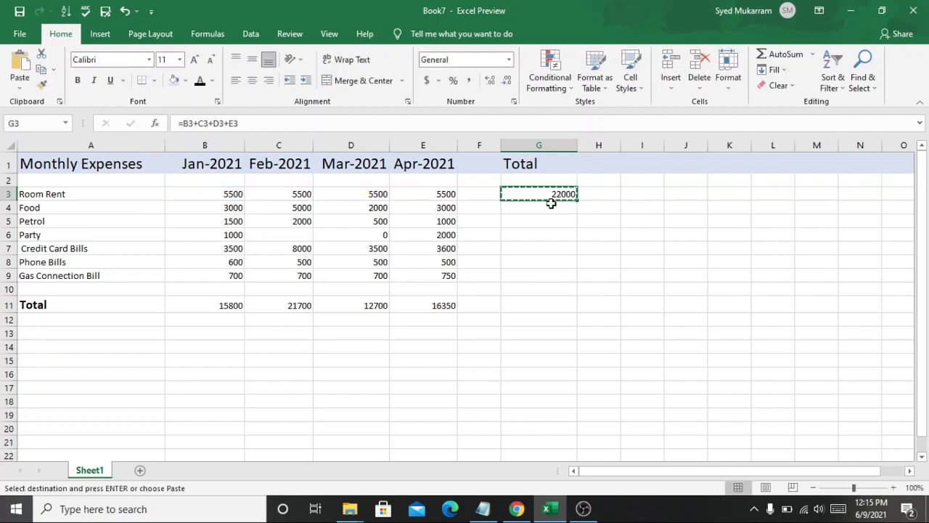
left_click(548, 206)
key("ctrl+v")
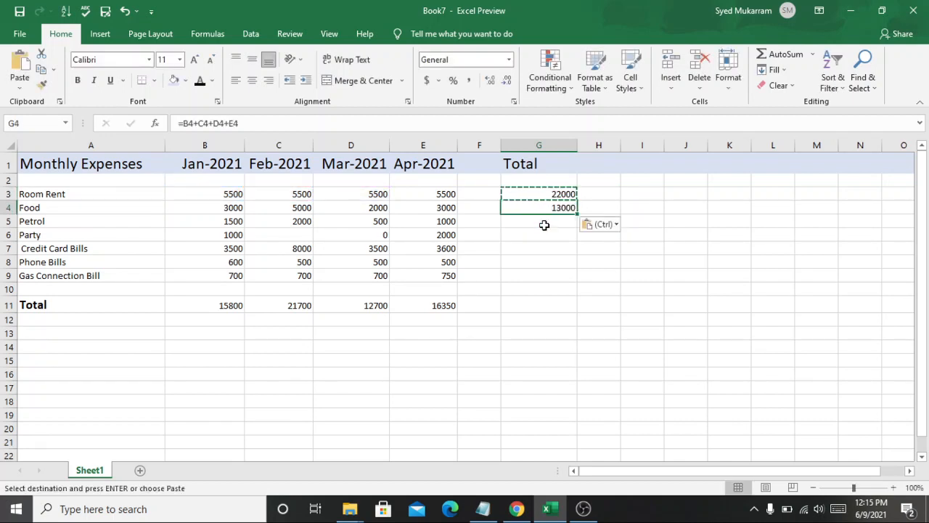
left_click(543, 221)
key("ctrl+v")
left_click(541, 235)
key("ctrl+v")
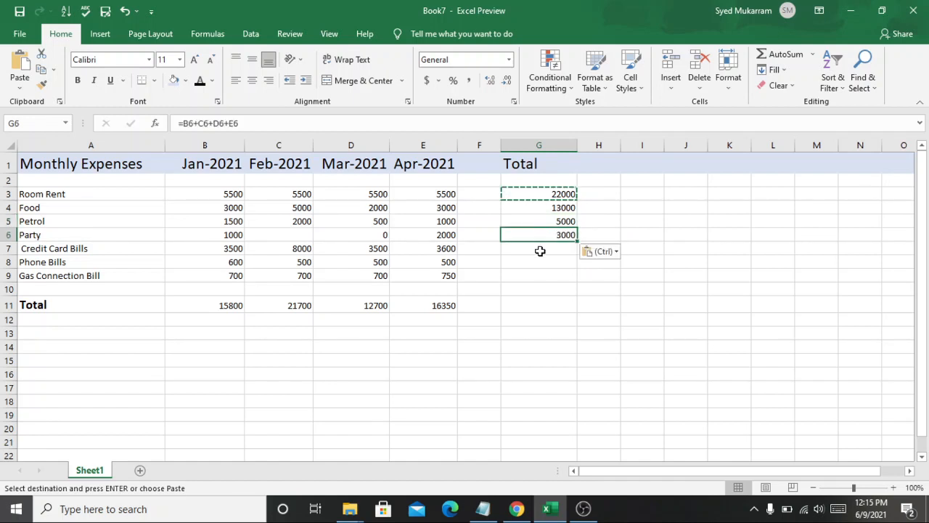
left_click(539, 249)
key("ctrl+v")
left_click(539, 262)
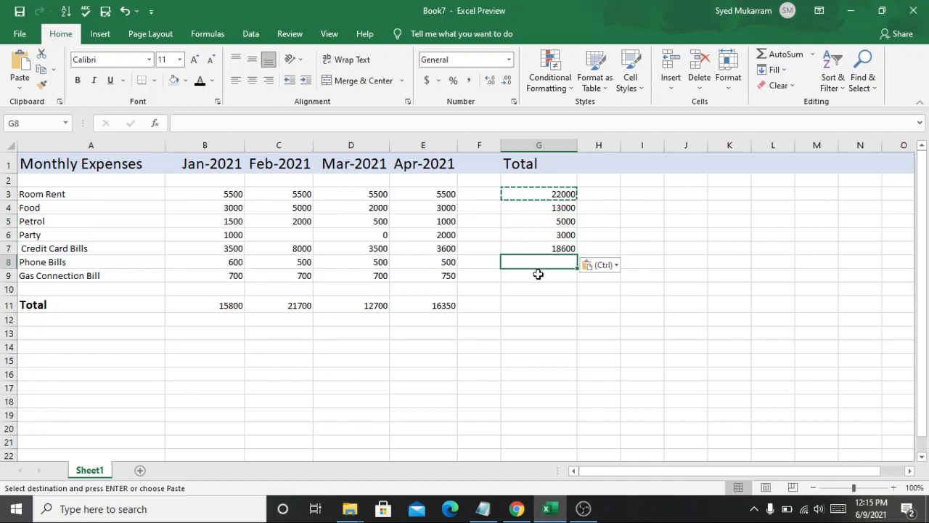
left_click_drag(570, 301, 560, 262)
left_click(641, 225)
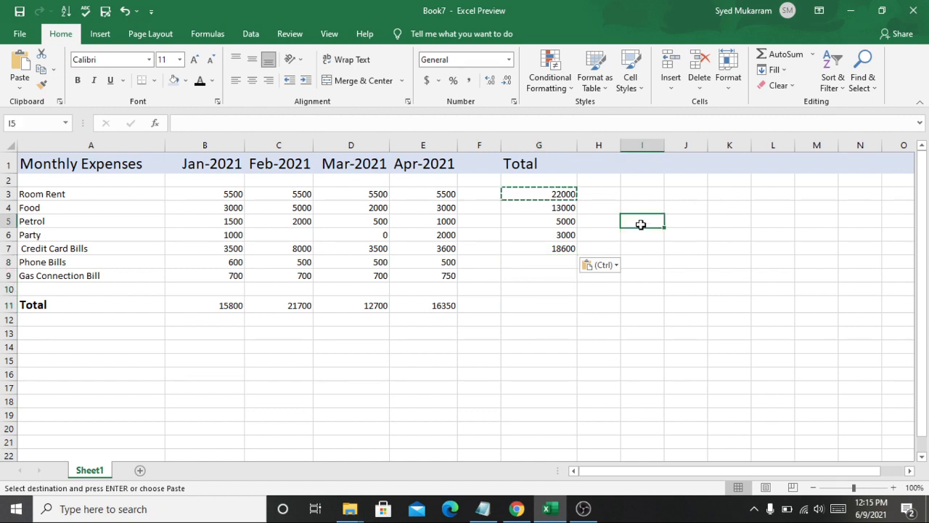
left_click(552, 263)
key("ctrl+v")
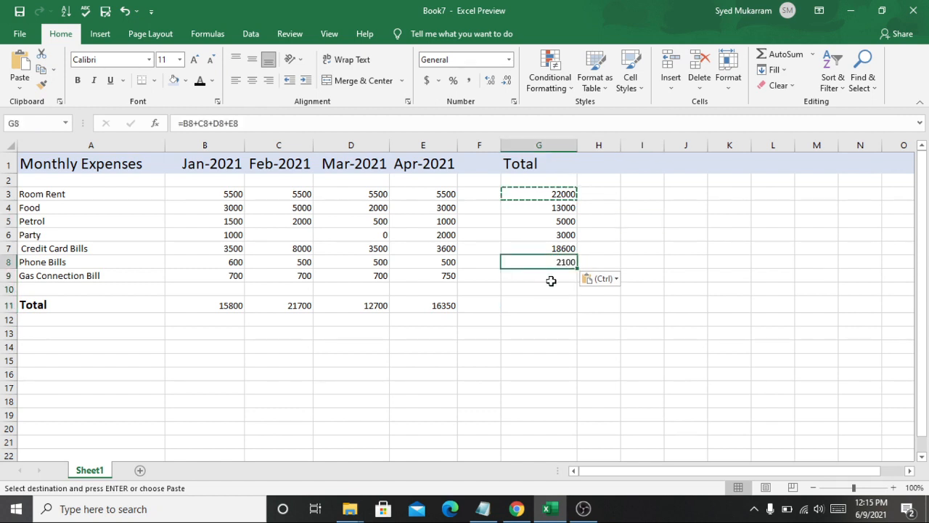
left_click(551, 281)
key("ctrl+v")
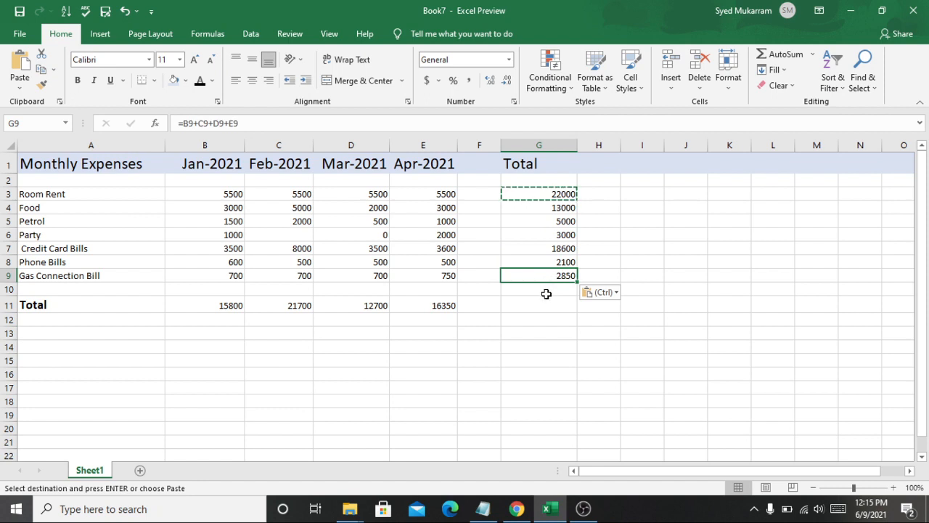
left_click(546, 306)
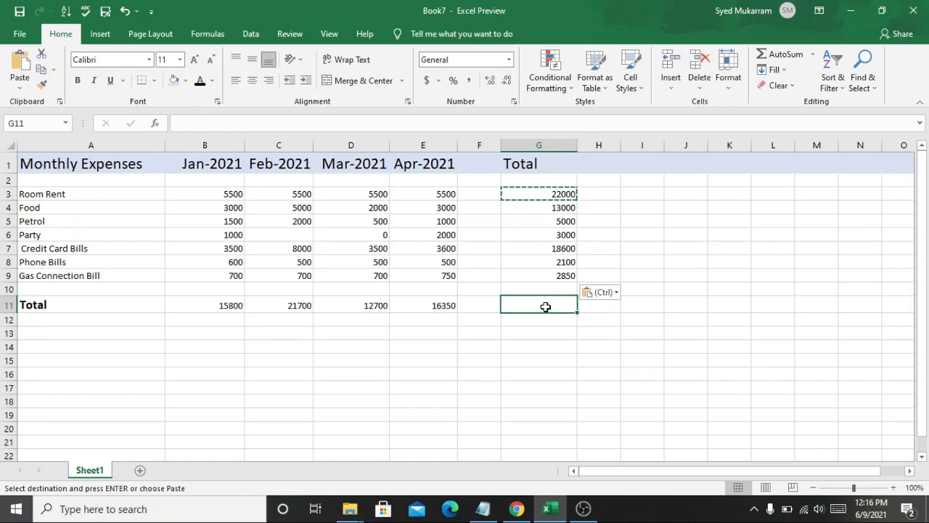
key("ctrl+v")
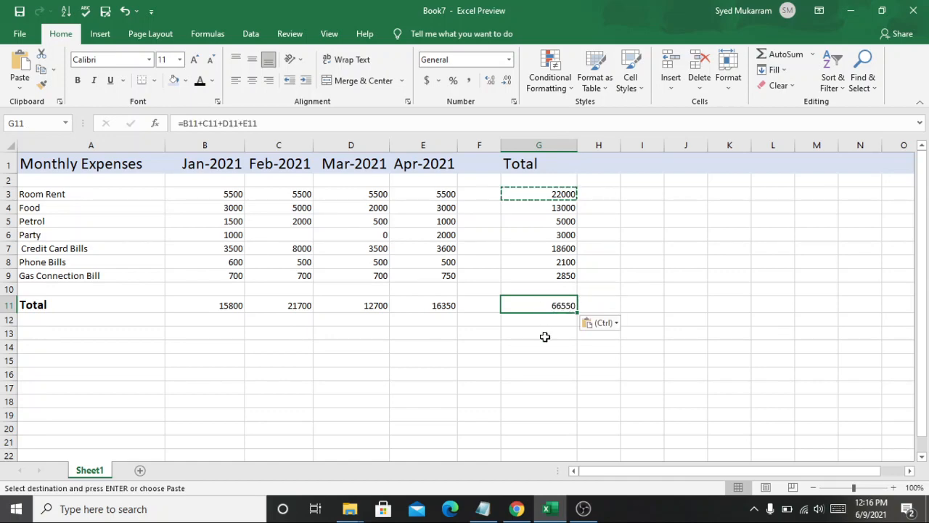
Step: Select the monthly totals row and the Credit Card Bills row to compare their status-bar sums with the Total column
left_click(544, 337)
left_click(548, 306)
left_click_drag(221, 310, 452, 318)
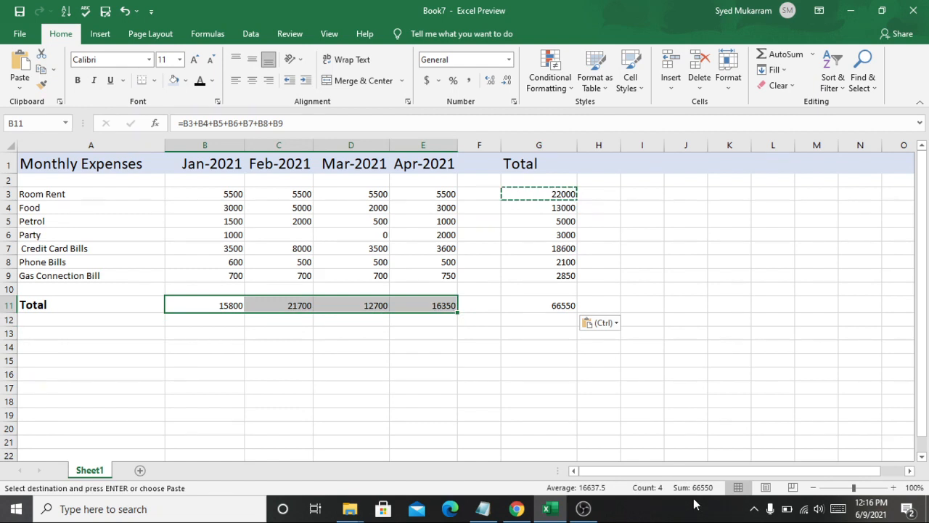
left_click(671, 425)
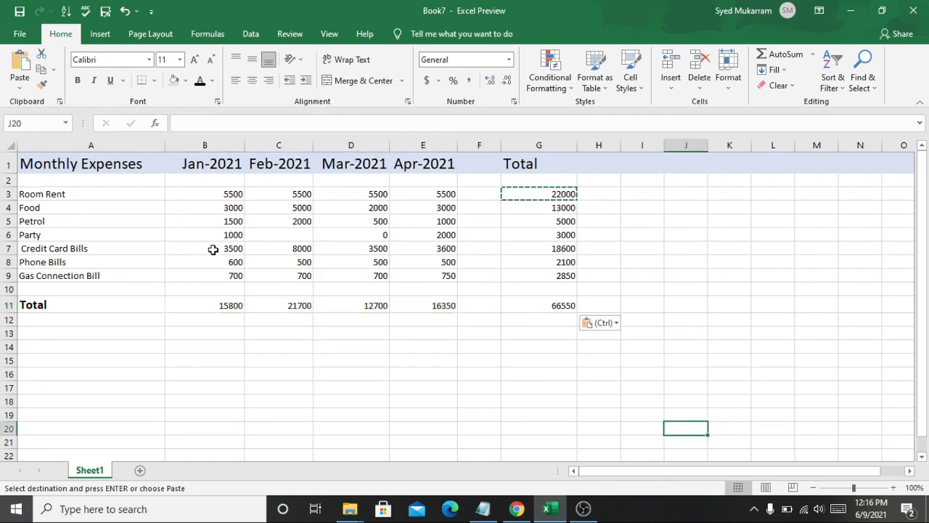
left_click_drag(211, 251, 428, 249)
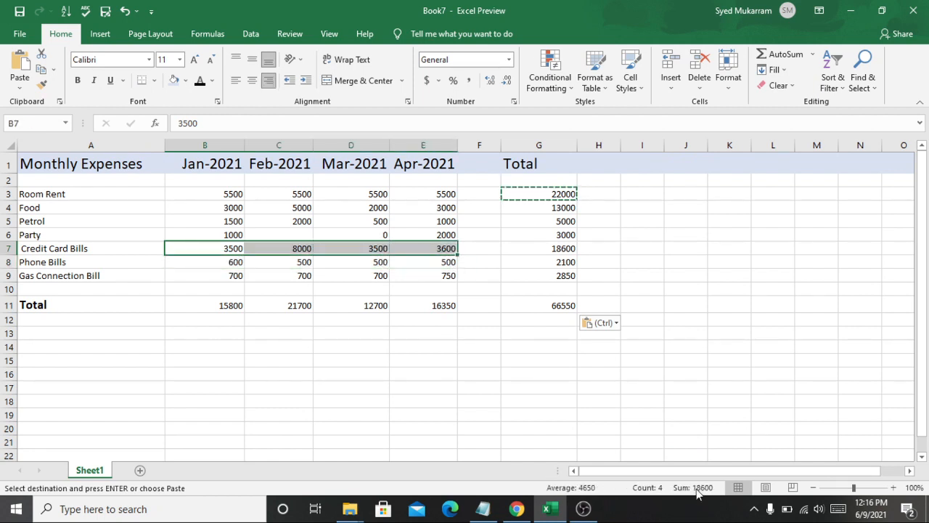
left_click(586, 363)
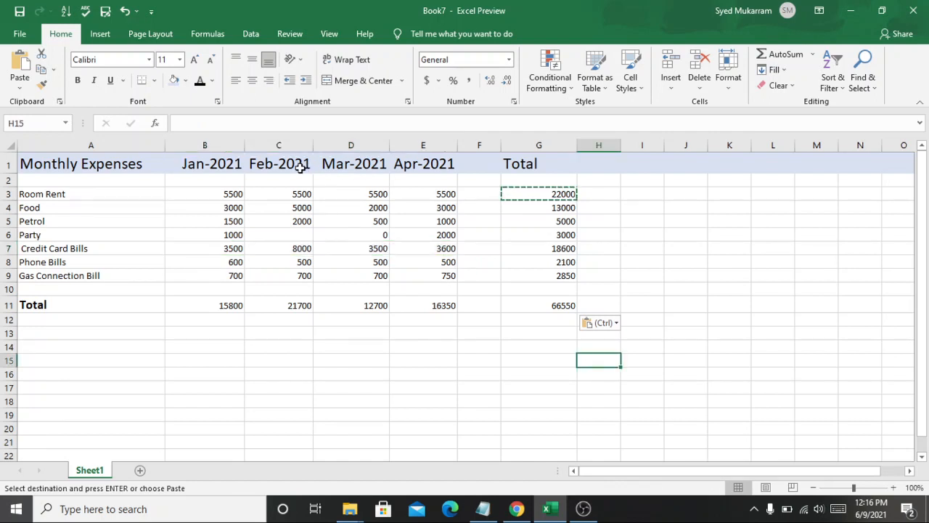
Step: Enter 1000 as the Feb-2021 Party expense in C6
double_click(298, 235)
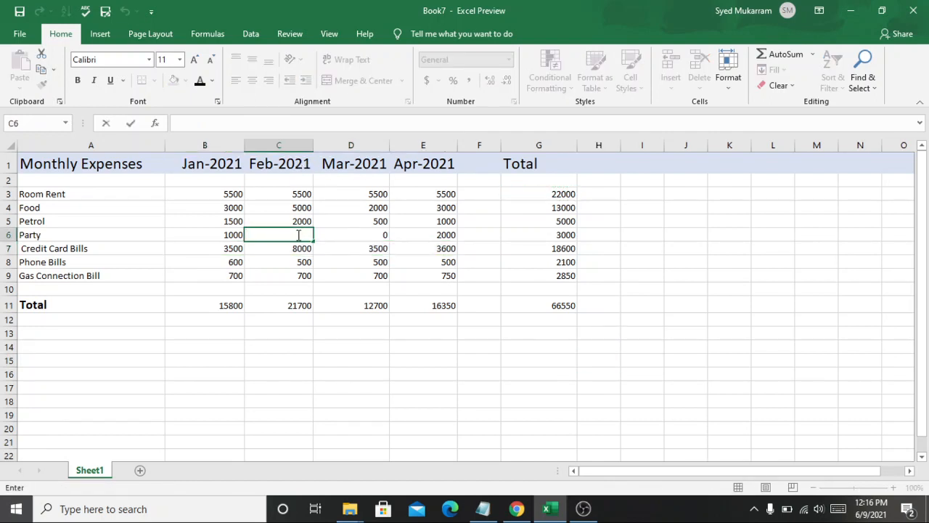
type("1000")
left_click(286, 341)
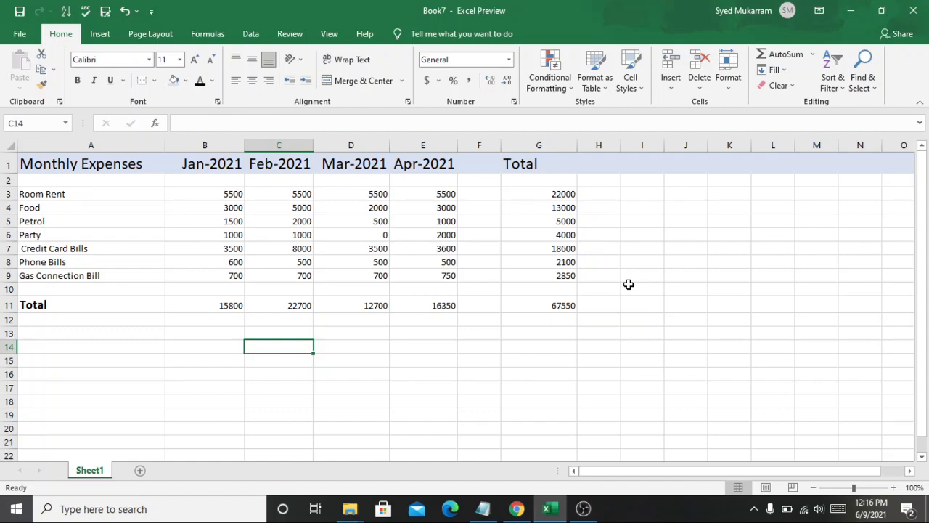
Step: Inspect the Party row total formula in G6, then leave it unchanged and return to G3
double_click(566, 233)
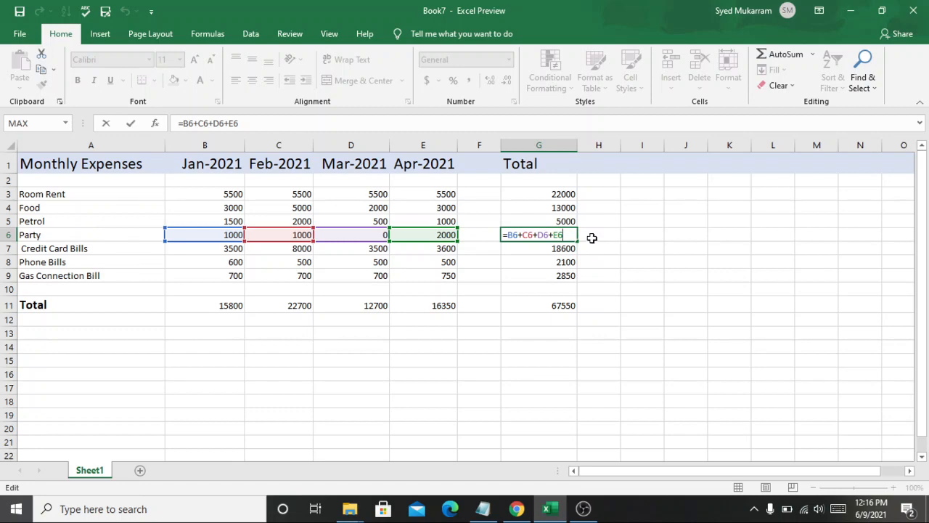
key("Escape")
key("Up")
key("Up")
key("Up")
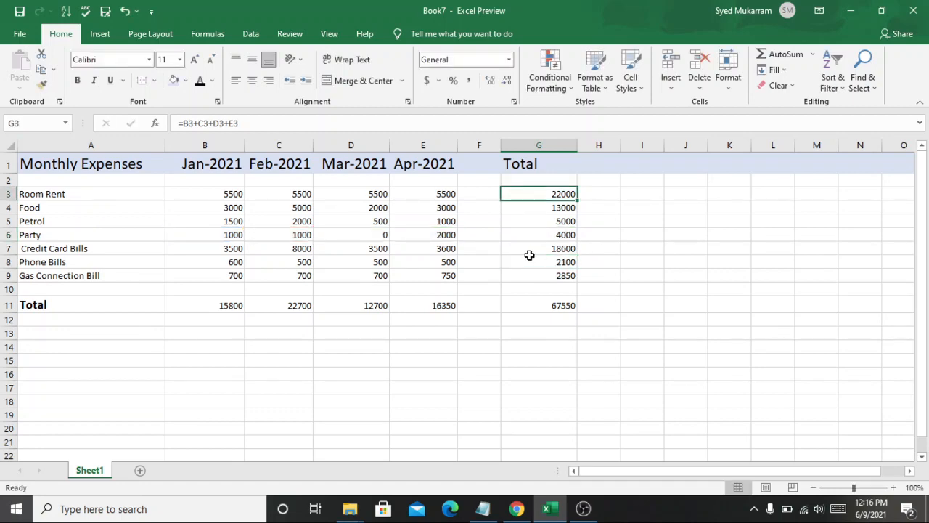
Step: Examine the Jan-2021 total formula in B11 and the Feb-2021 column sum without changing anything
double_click(204, 307)
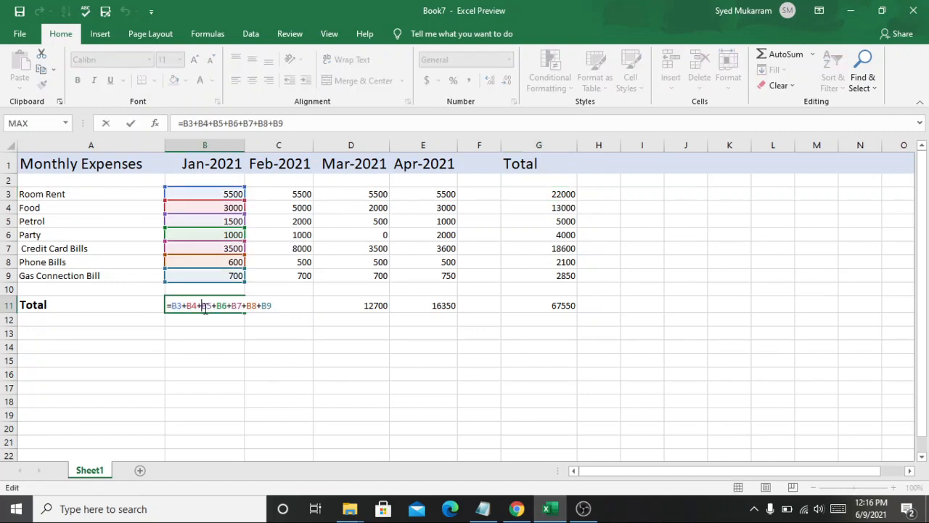
left_click(296, 325)
left_click(282, 347)
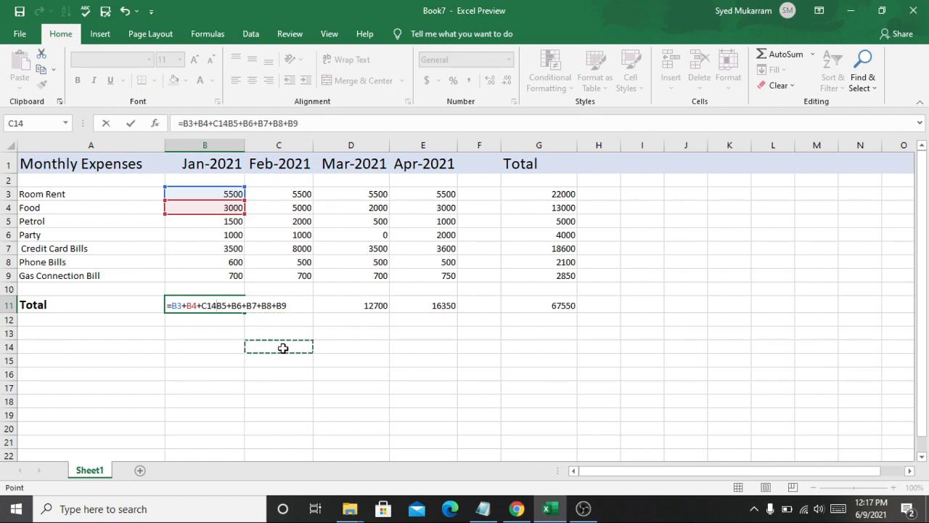
left_click(377, 387)
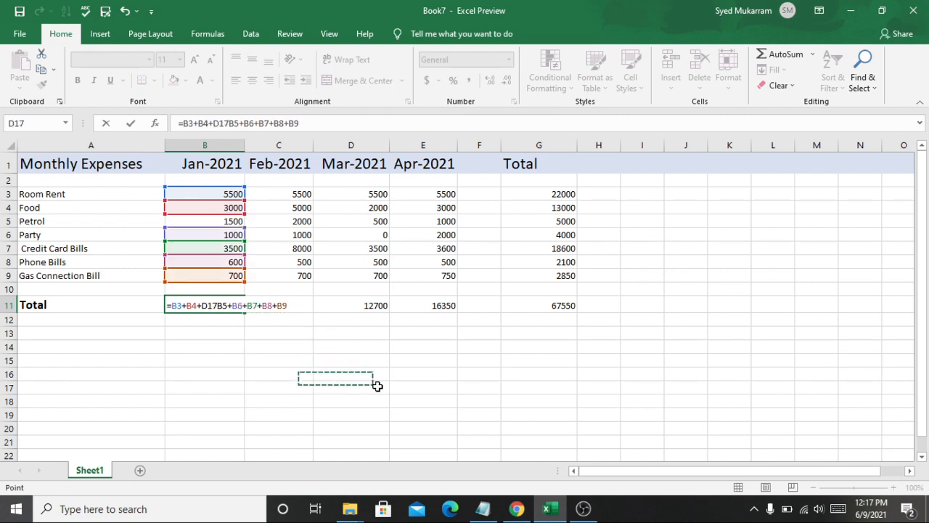
left_click_drag(275, 192, 313, 280)
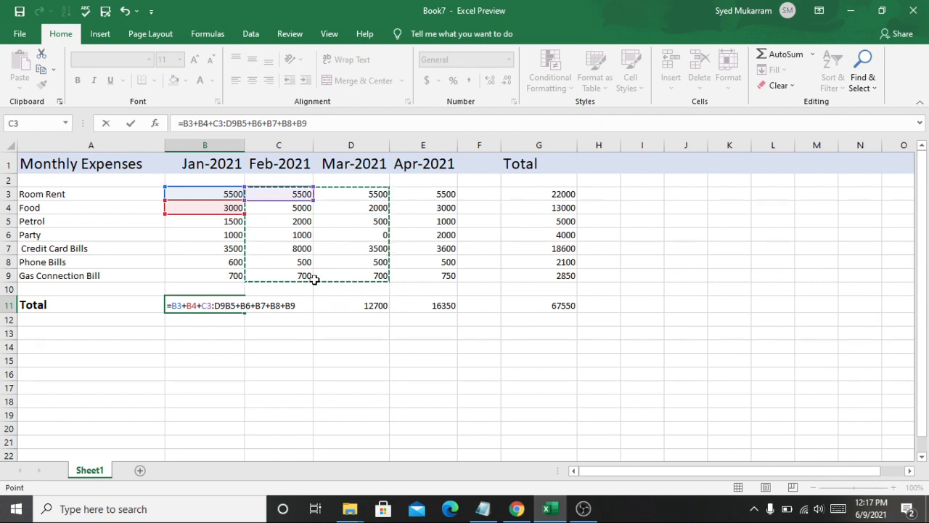
left_click(323, 334)
key("Escape")
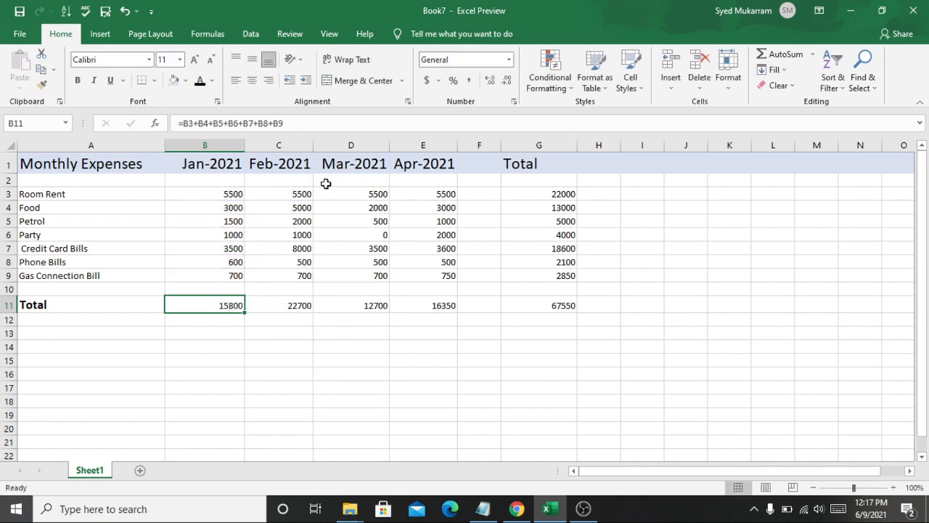
left_click_drag(288, 196, 310, 277)
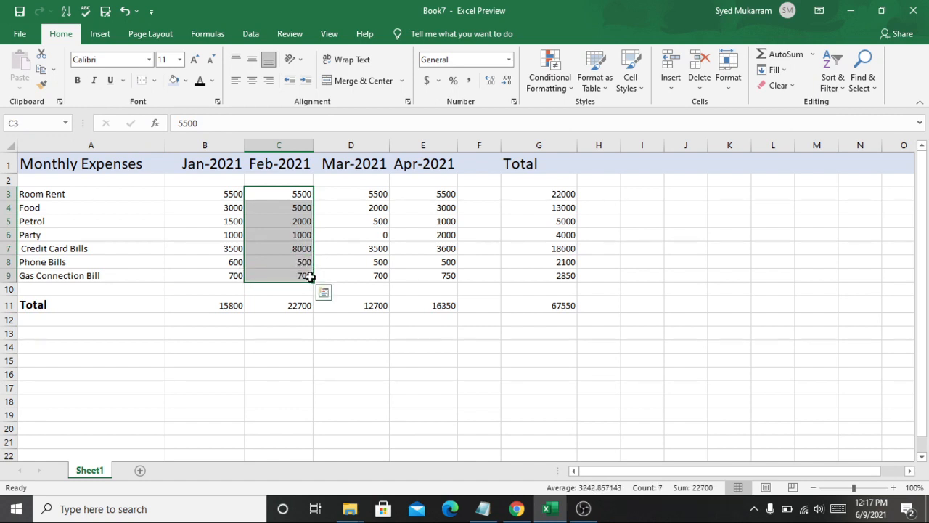
left_click(296, 332)
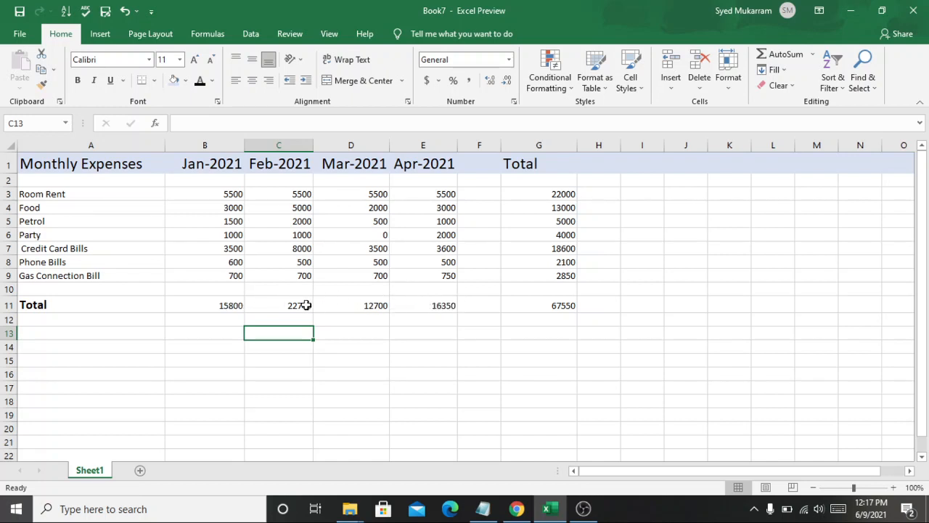
Step: Enter 10 in each of the cells K3 through K7
left_click(733, 194)
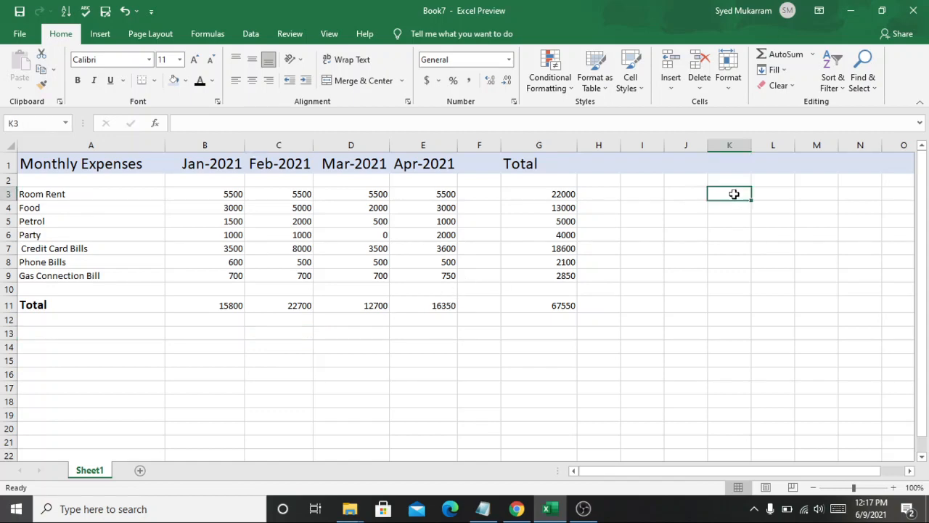
type("1")
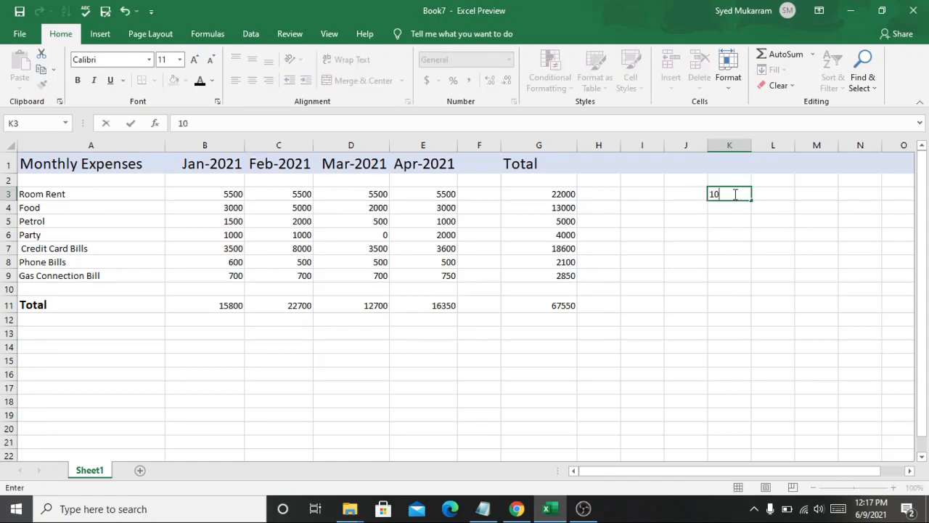
type("0")
left_click(734, 207)
type("10")
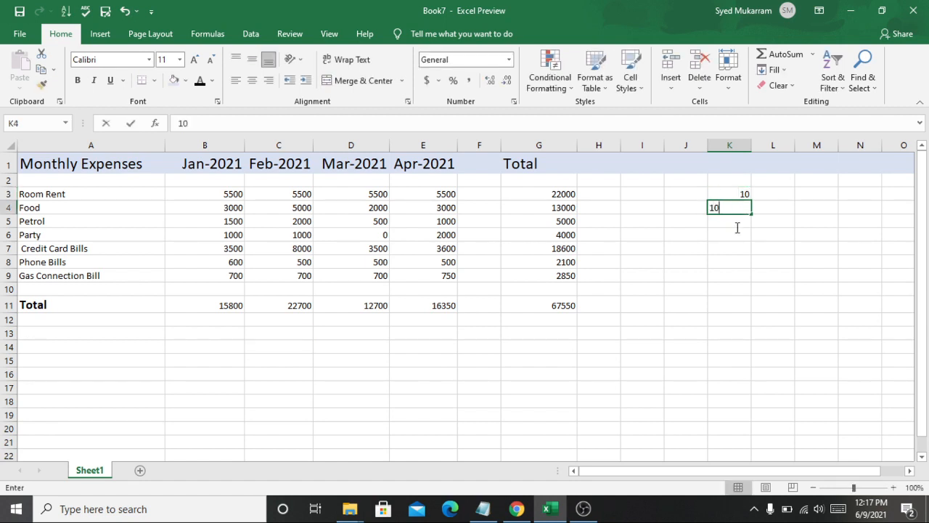
left_click(740, 227)
type("10")
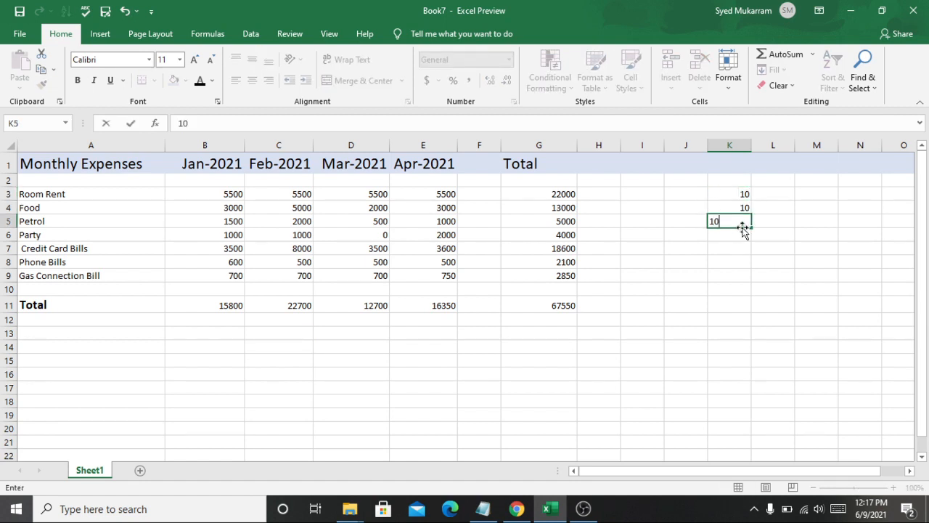
left_click(737, 235)
type("10")
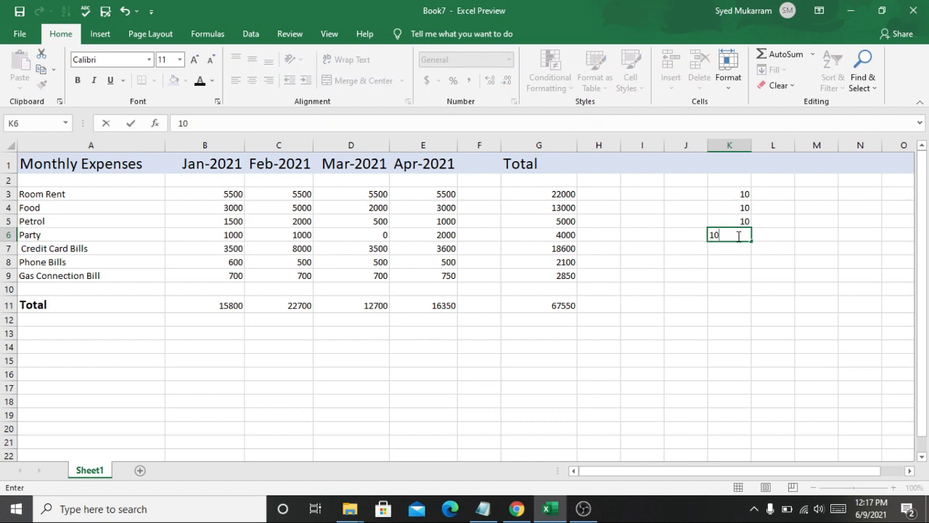
left_click(732, 247)
type("10")
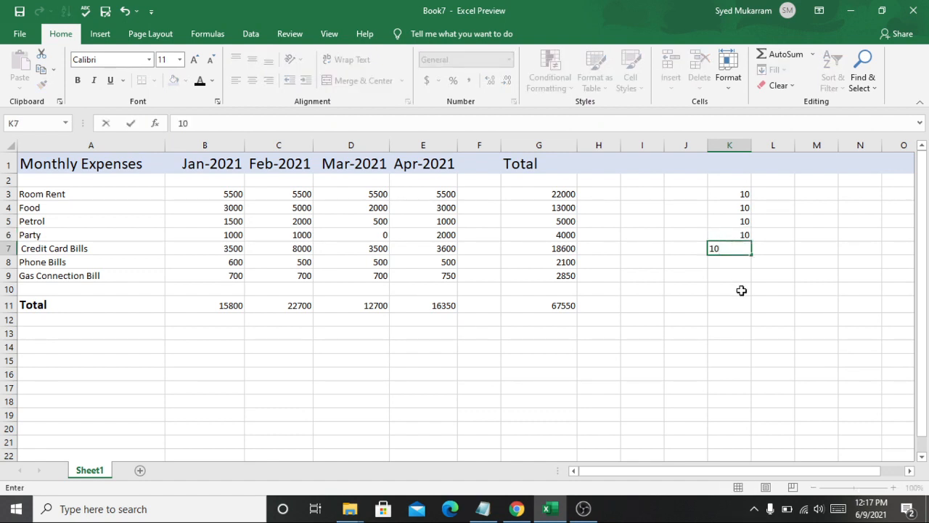
left_click(662, 331)
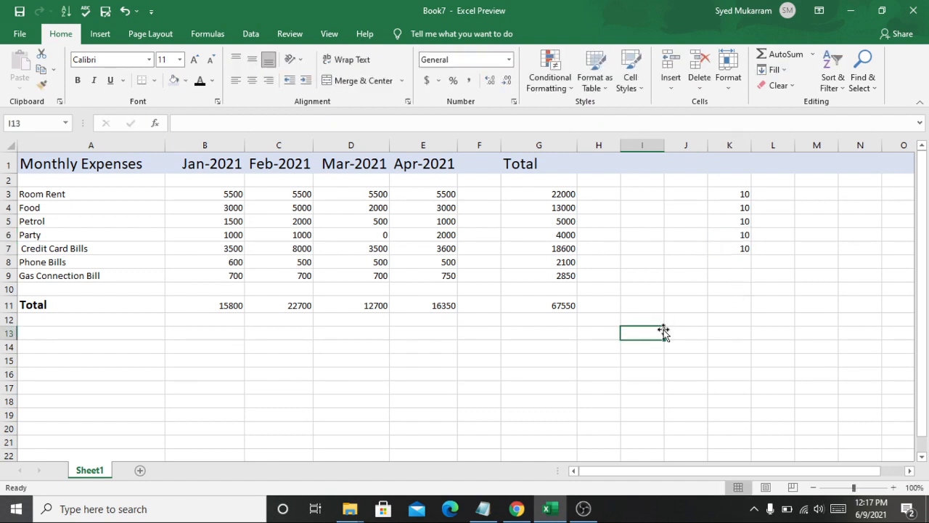
Step: Copy the Apr-2021 total formula from E11, paste it into K8, and open K8's formula for editing
left_click(421, 306)
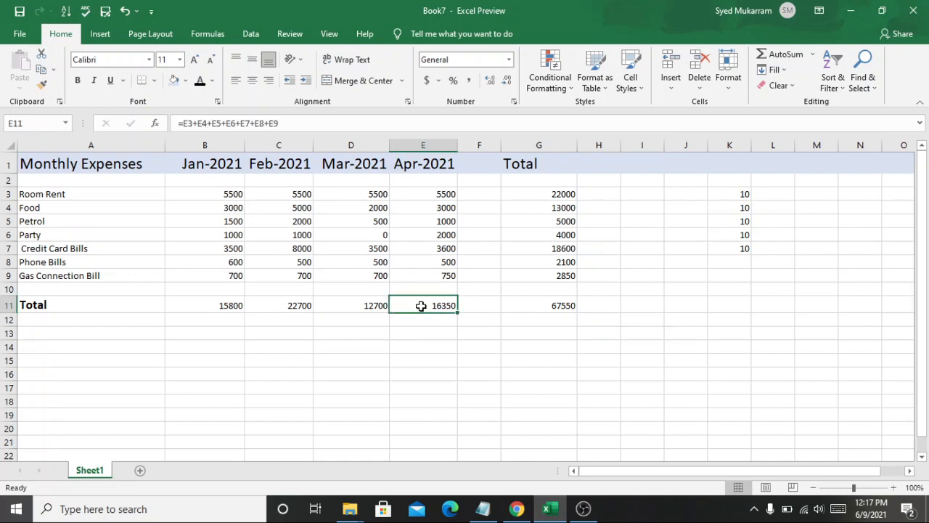
key("ctrl+c")
left_click(740, 264)
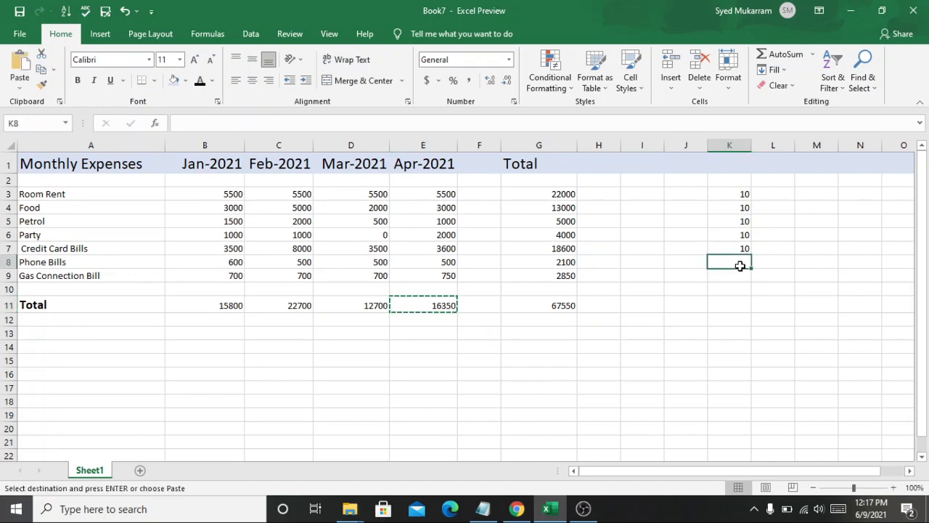
key("ctrl+v")
left_click(735, 302)
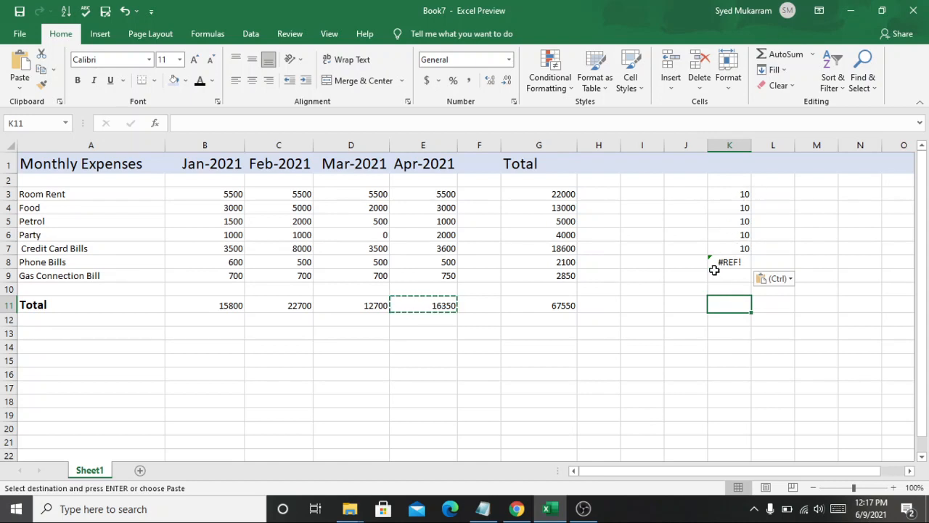
left_click(728, 265)
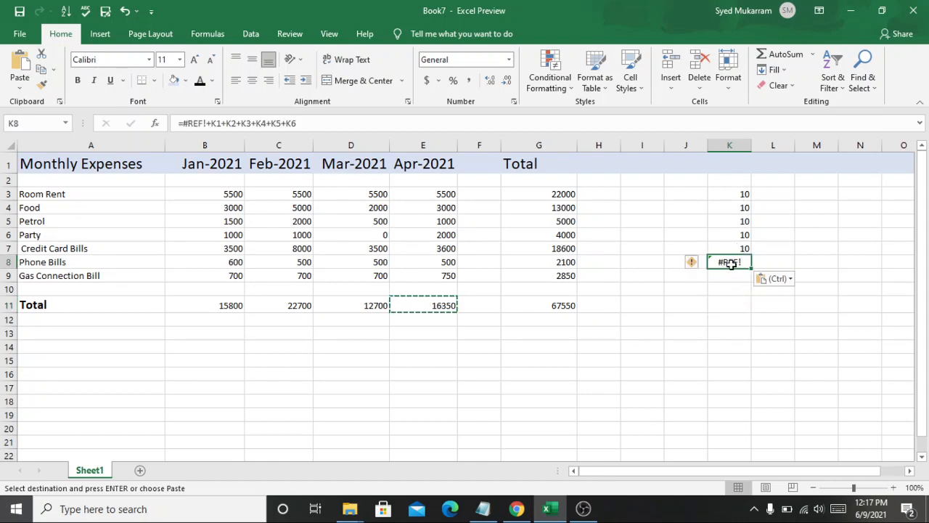
double_click(730, 266)
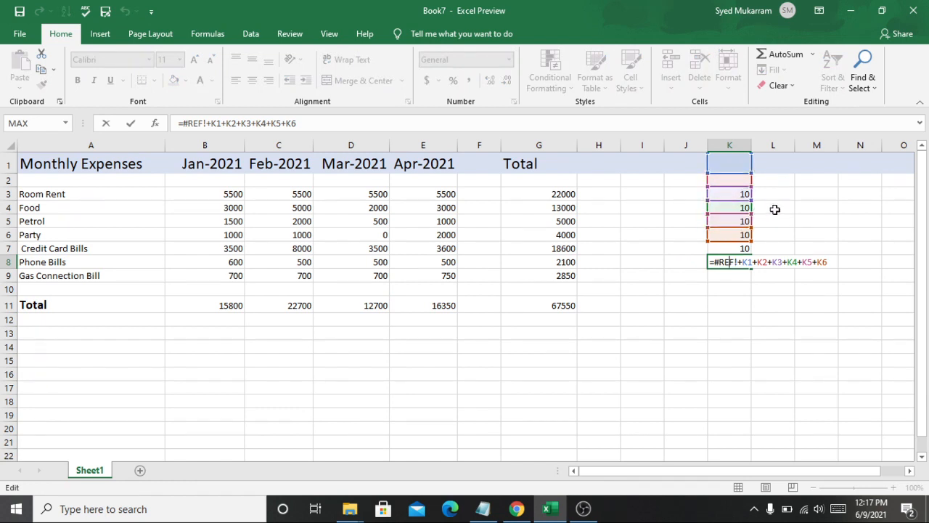
type("`")
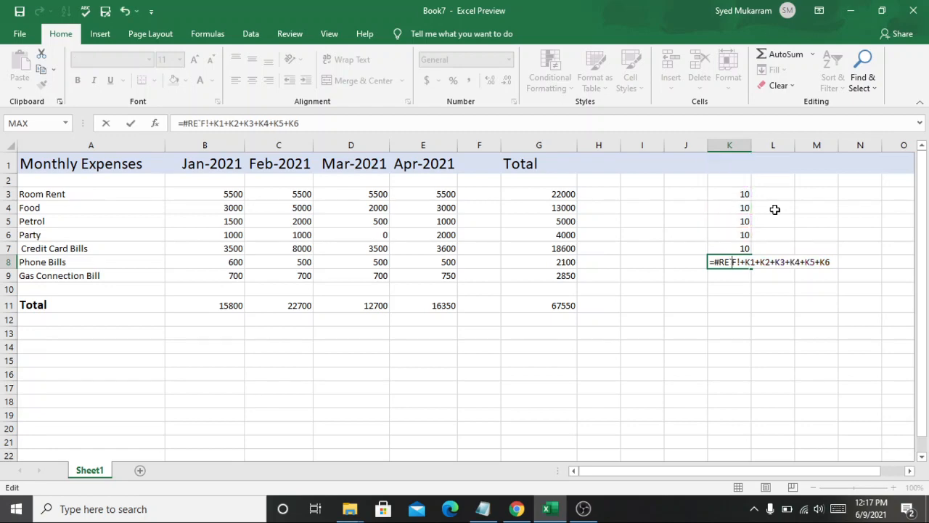